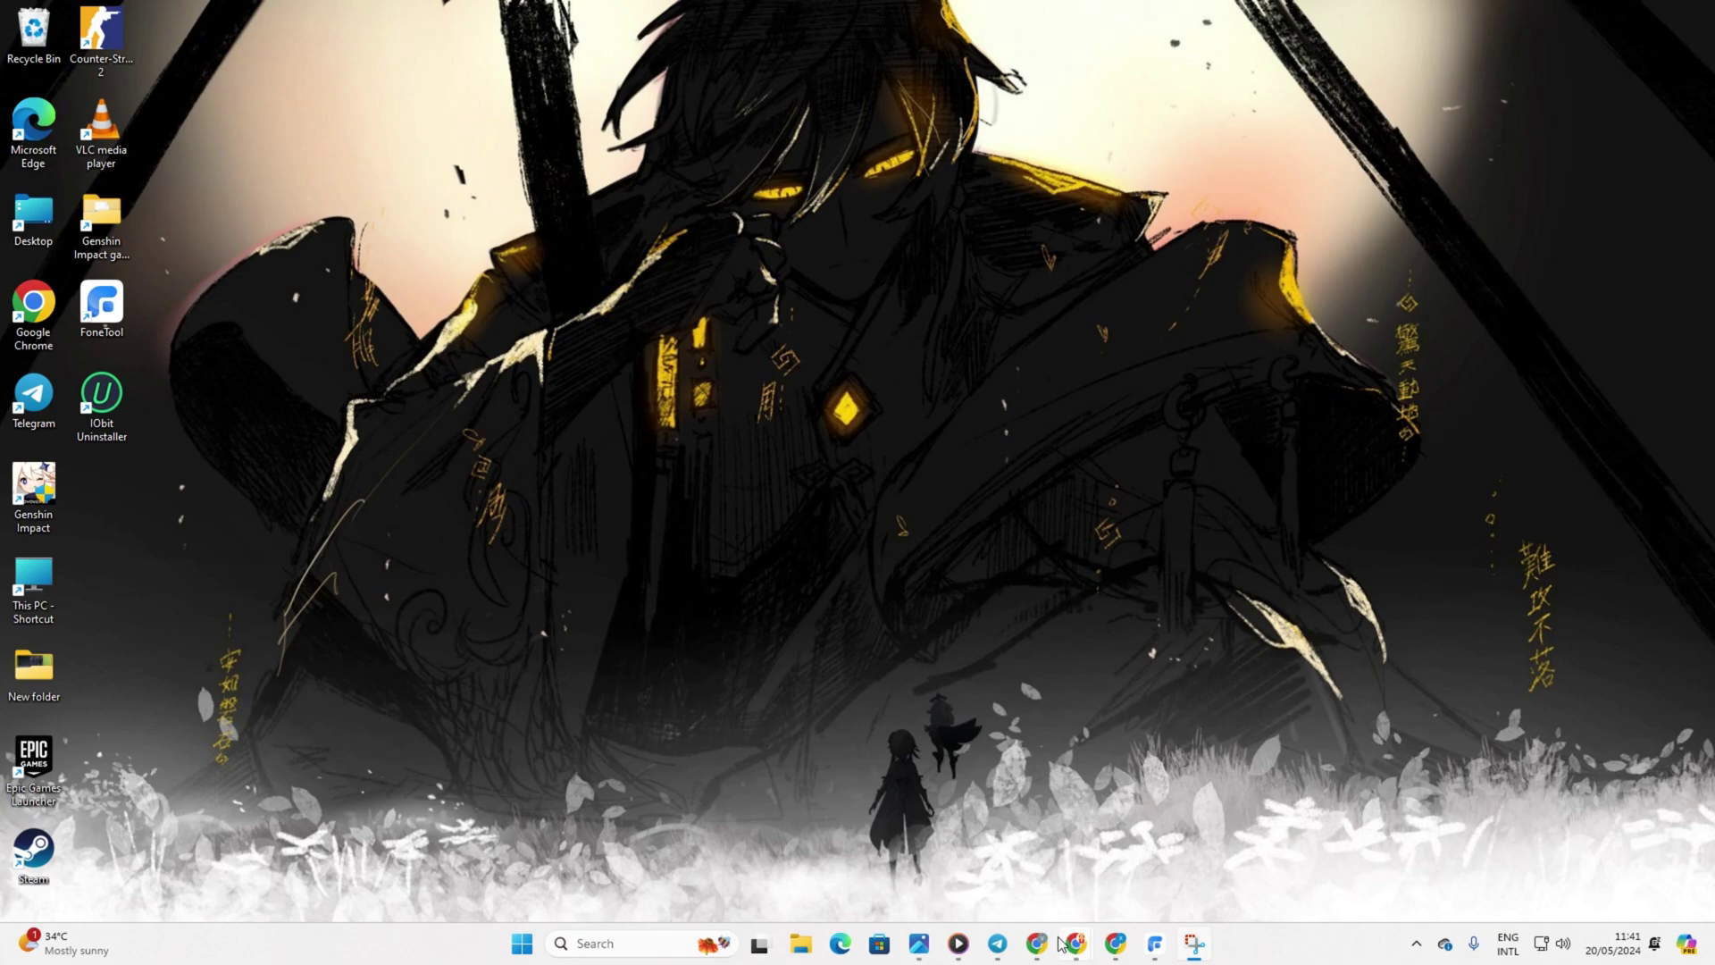
# Download dxwebsetup.exe, the DirectX End-User Runtime Web Installer, in English
pyautogui.moveTo(1075, 943)
pyautogui.click(1162, 853)
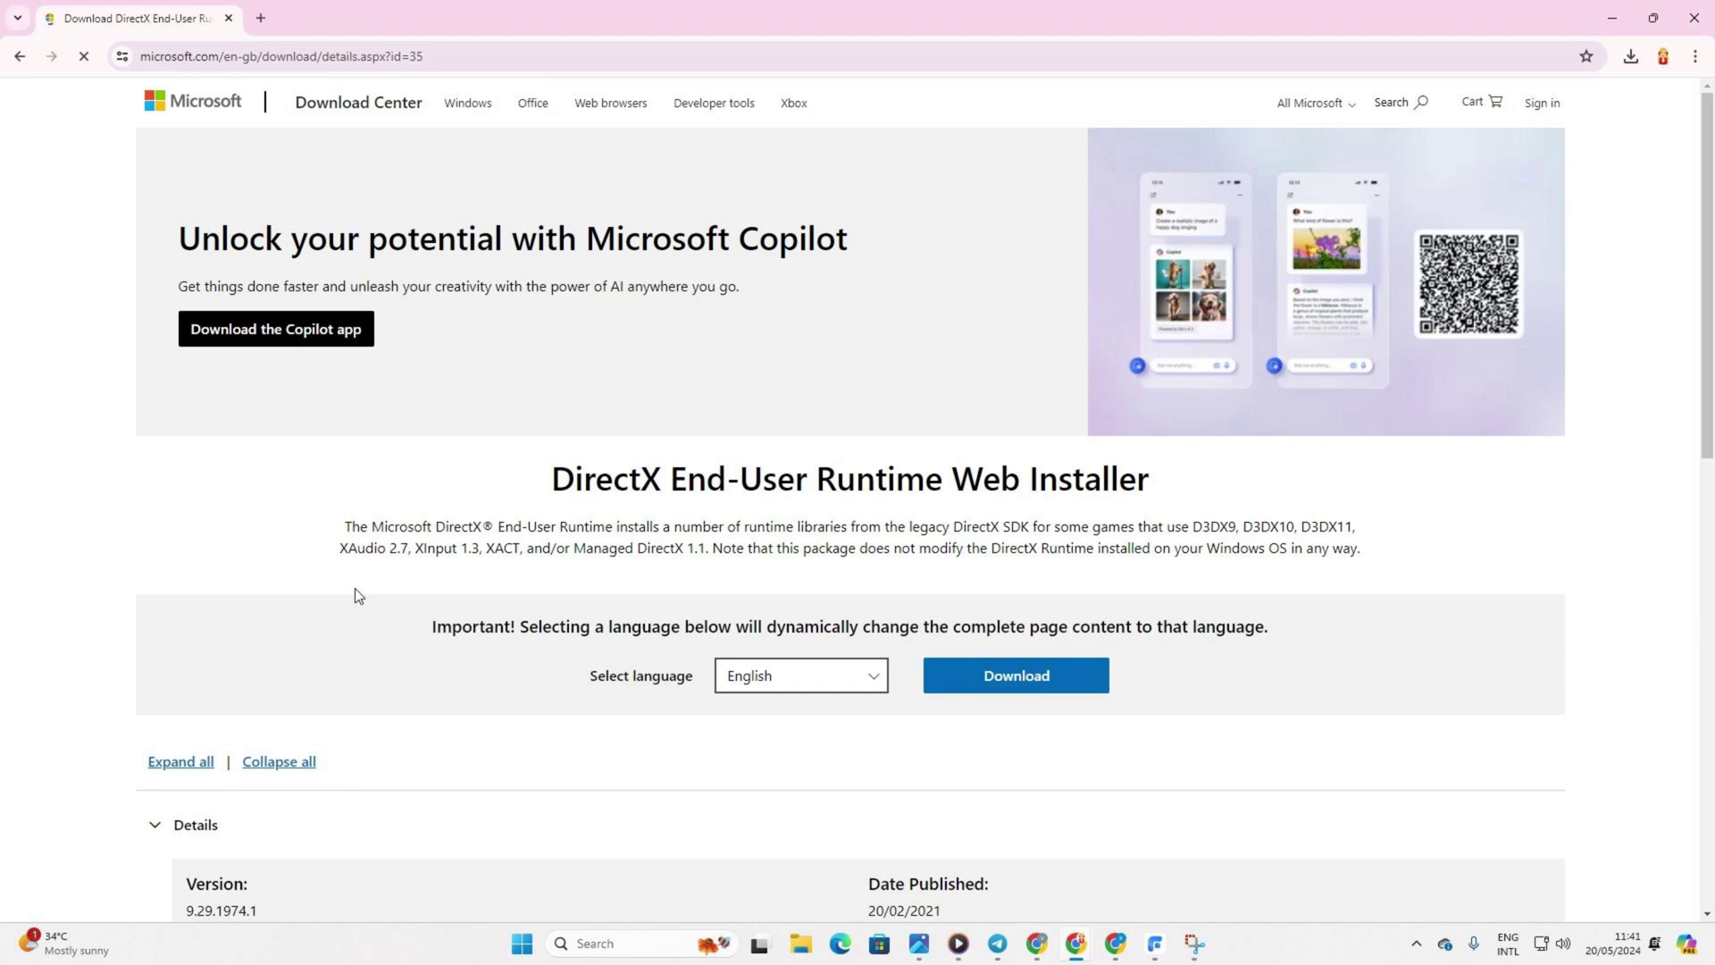
pyautogui.scroll(-5, 356, 594)
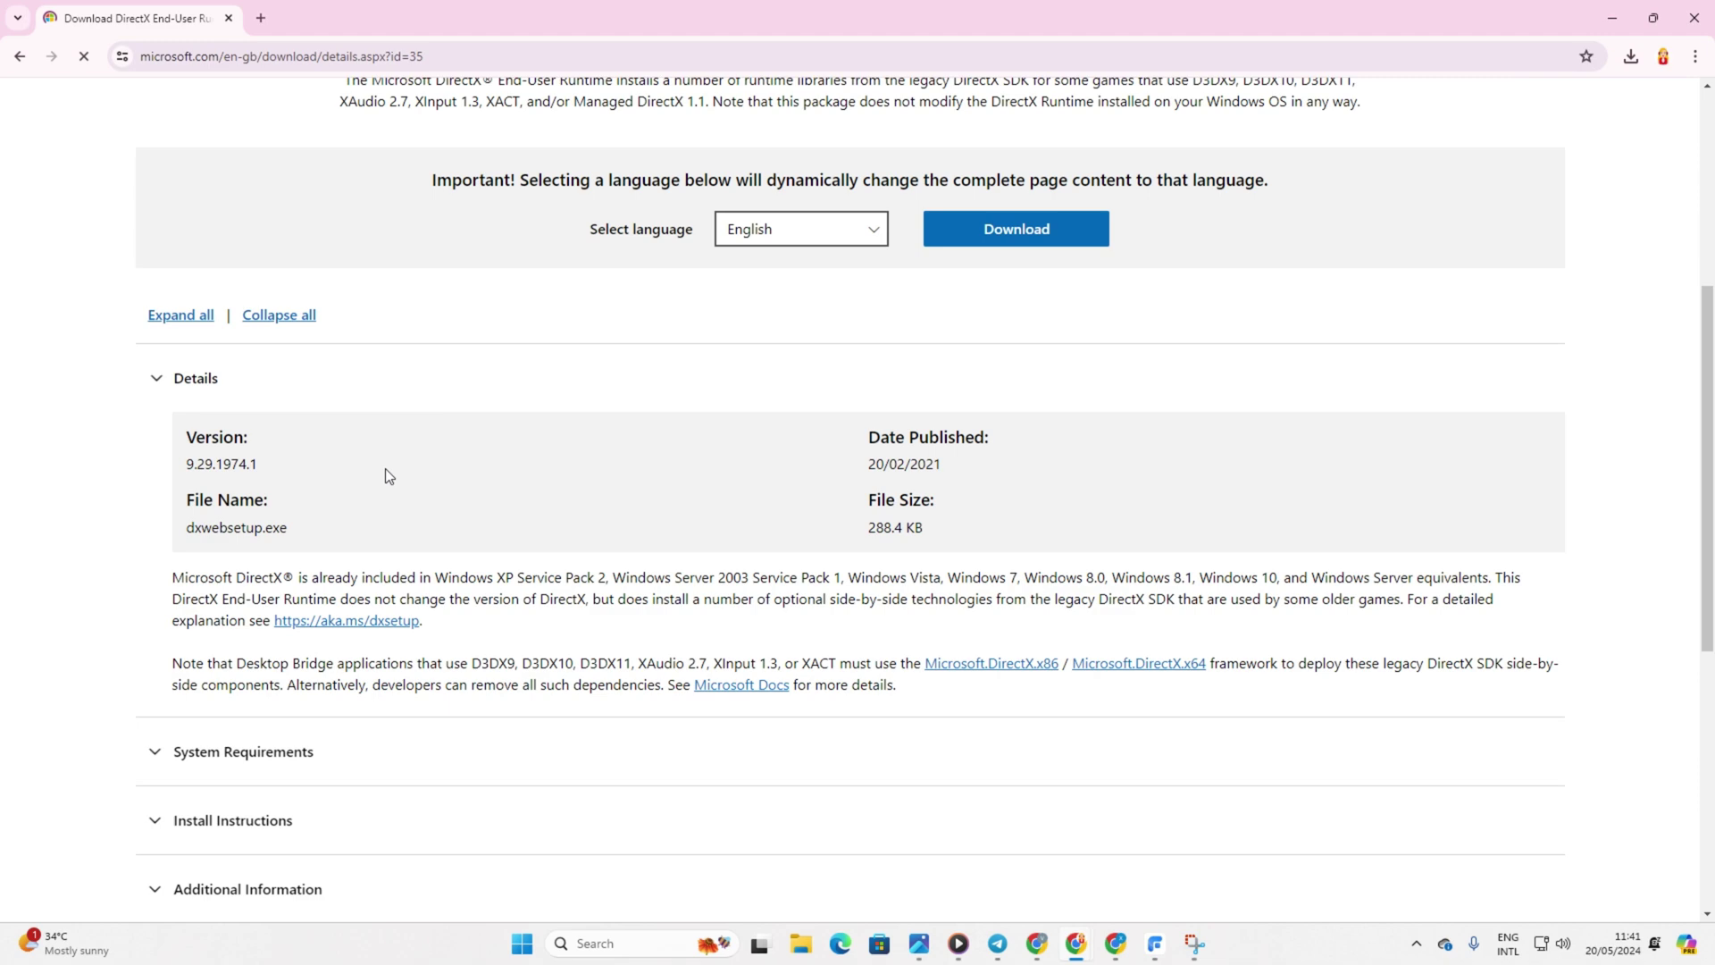
pyautogui.click(851, 233)
pyautogui.click(858, 355)
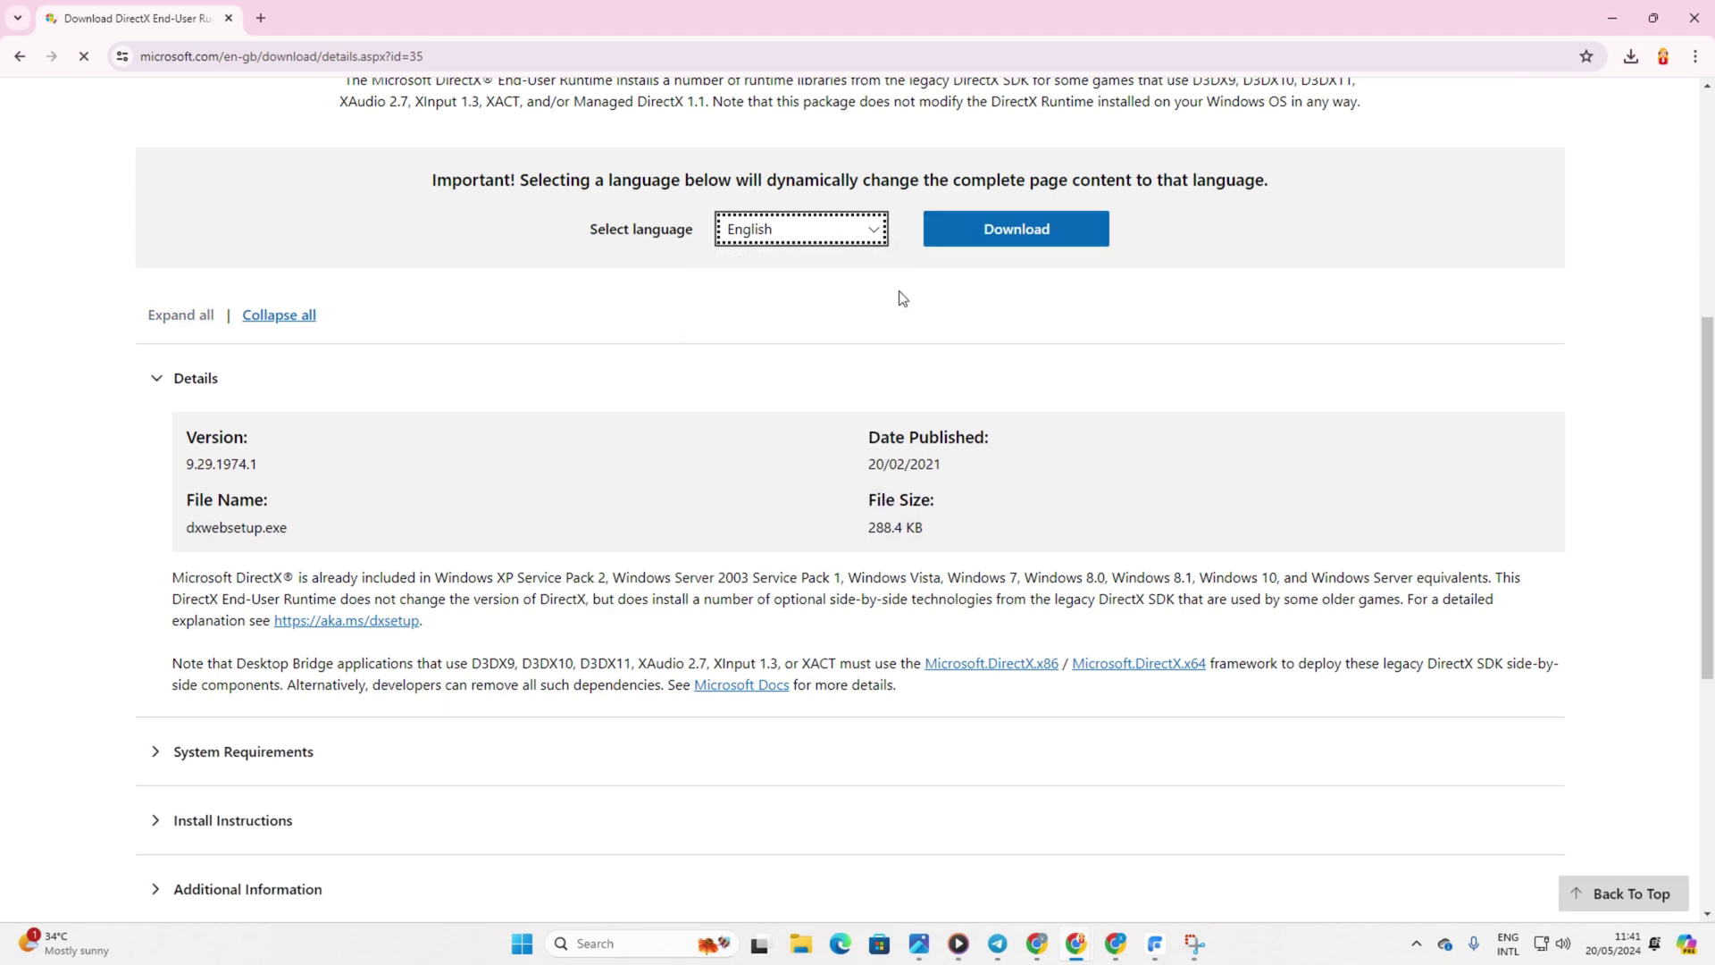
pyautogui.click(1042, 227)
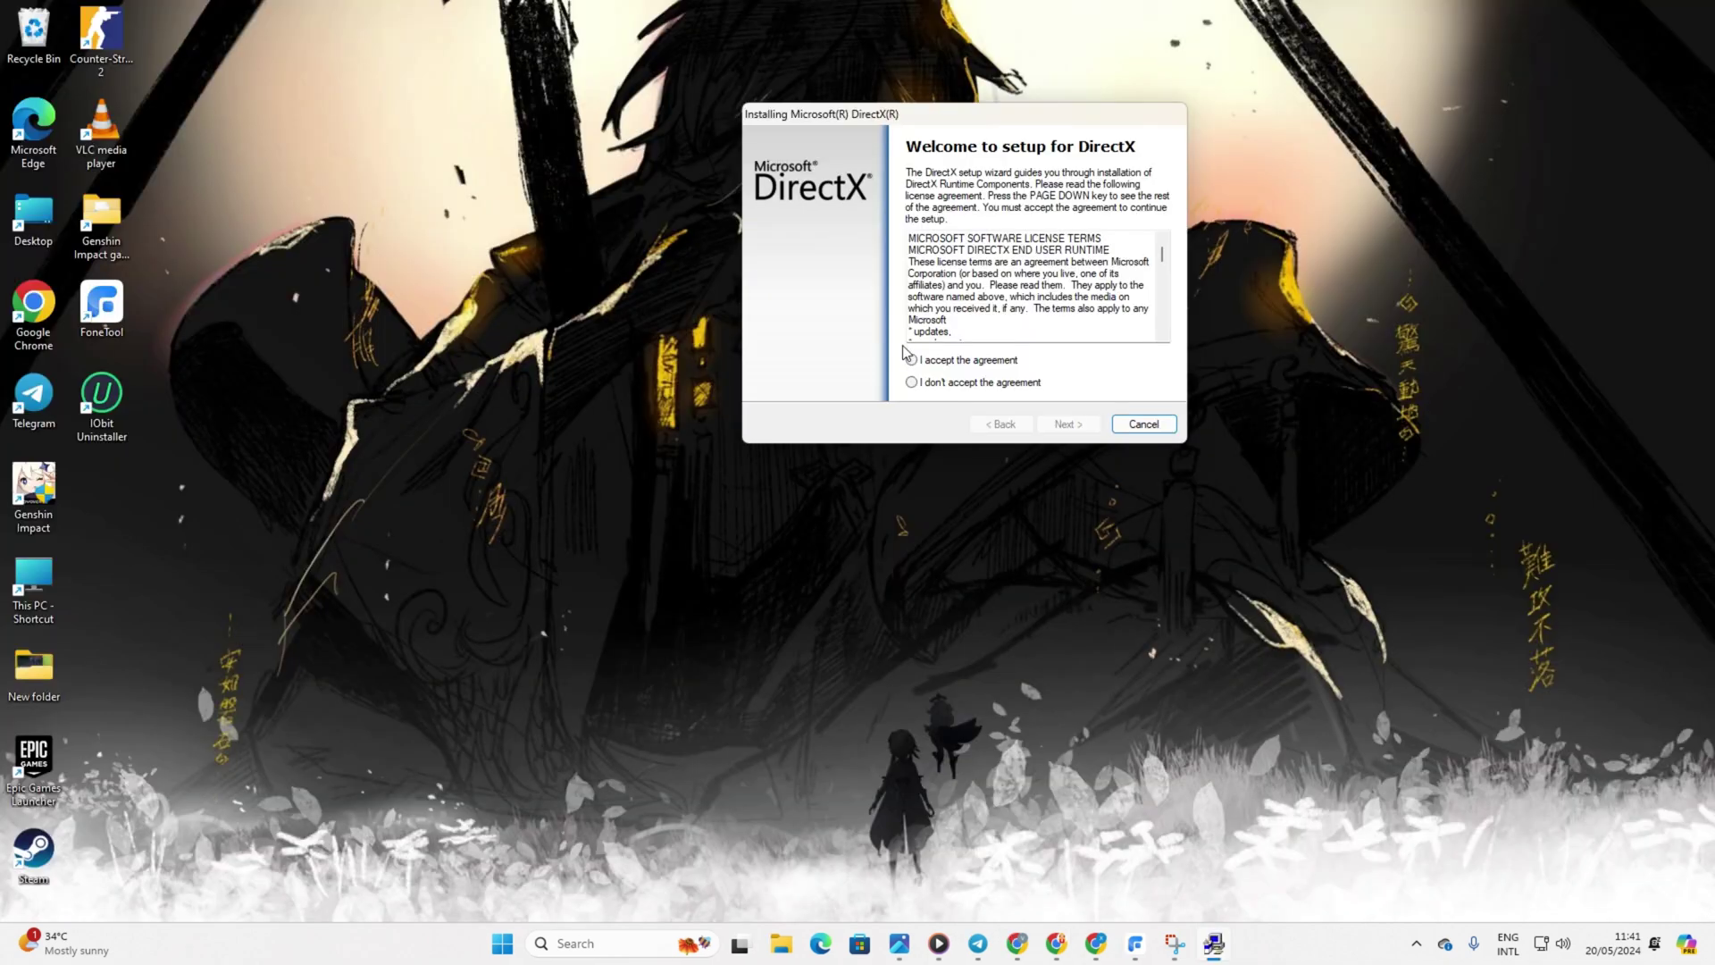
# Accept the DirectX licence agreement and begin installing the runtime components
pyautogui.click(912, 359)
pyautogui.scroll(-3, 1171, 311)
pyautogui.scroll(-3, 1171, 311)
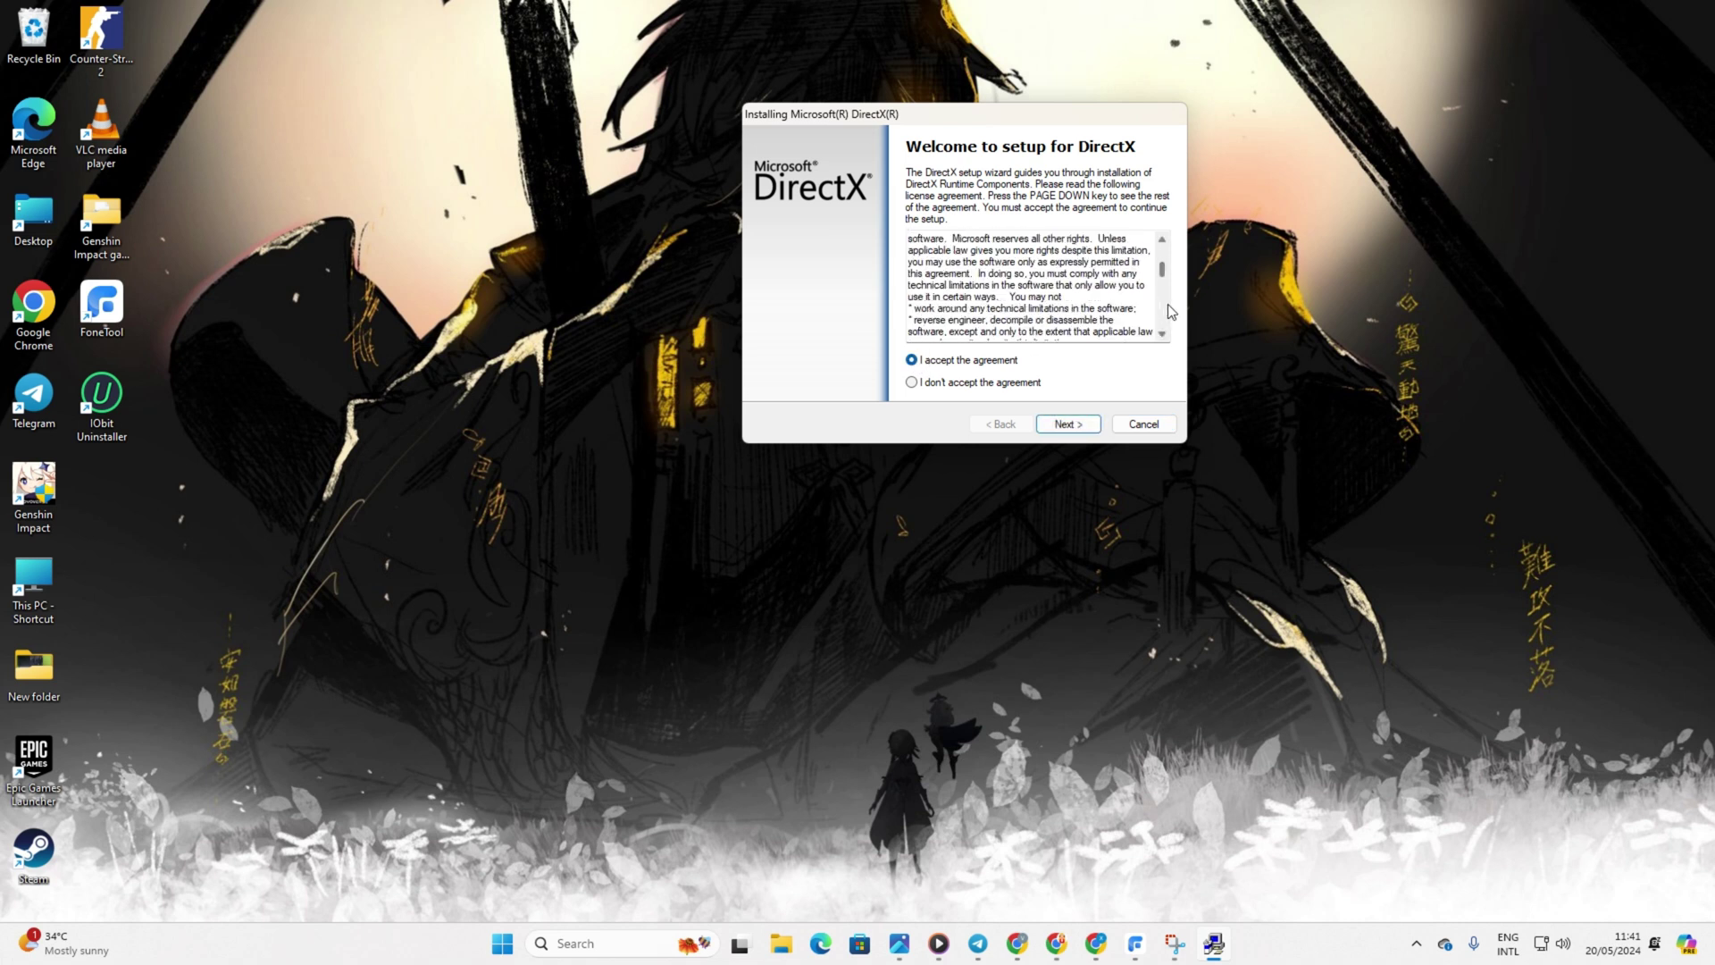
pyautogui.scroll(-3, 984, 235)
pyautogui.click(1055, 428)
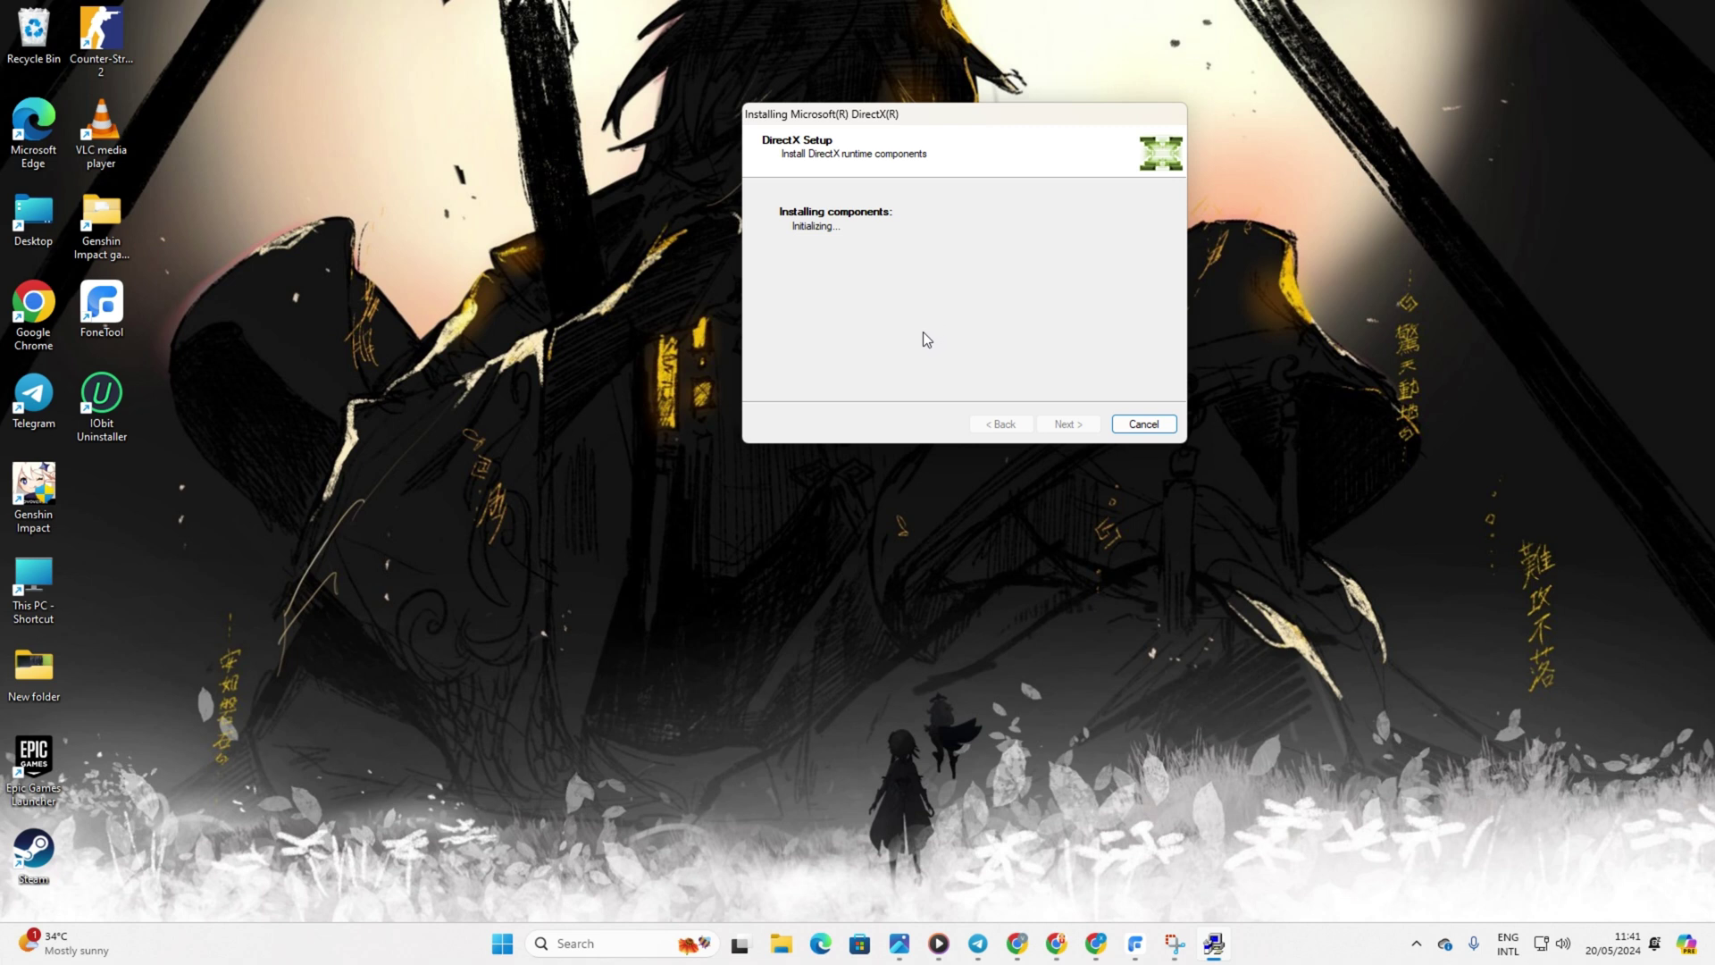
pyautogui.press('super')
# Dismiss the power flyout and Start menu to leave a clear desktop
pyautogui.click(1079, 882)
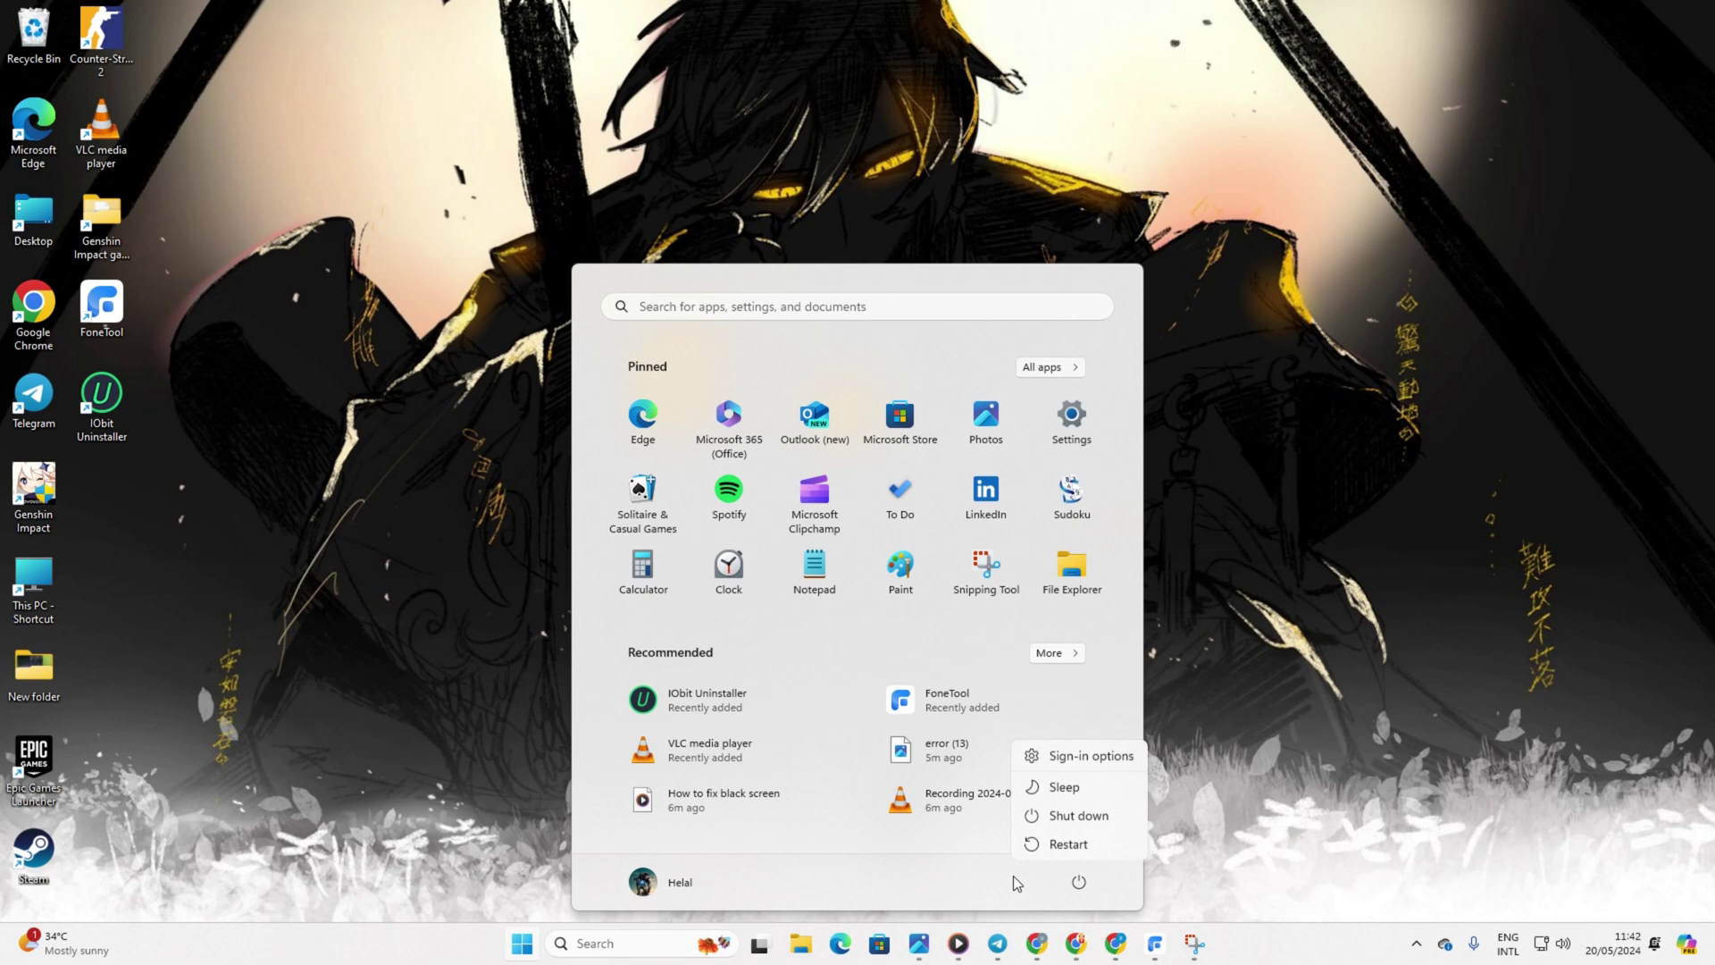
pyautogui.click(1455, 544)
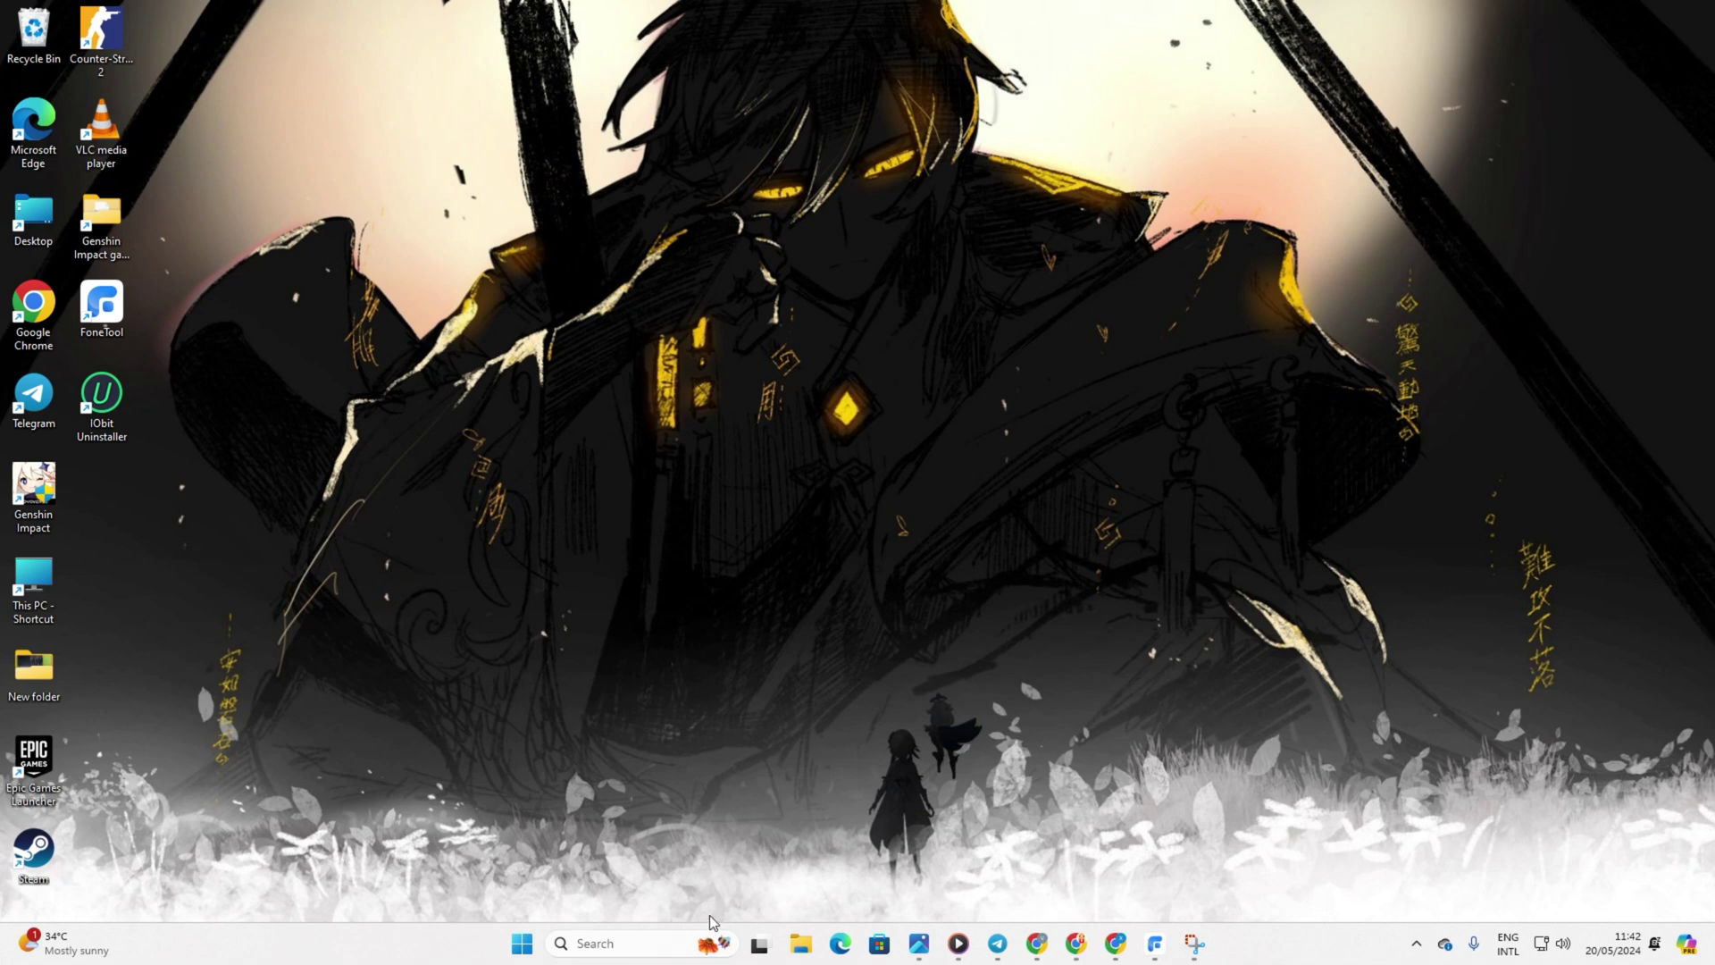
# Copy the path C:\Program Files\Genshin Impact from the shortcut's file location, then minimise Explorer
pyautogui.rightClick(28, 507)
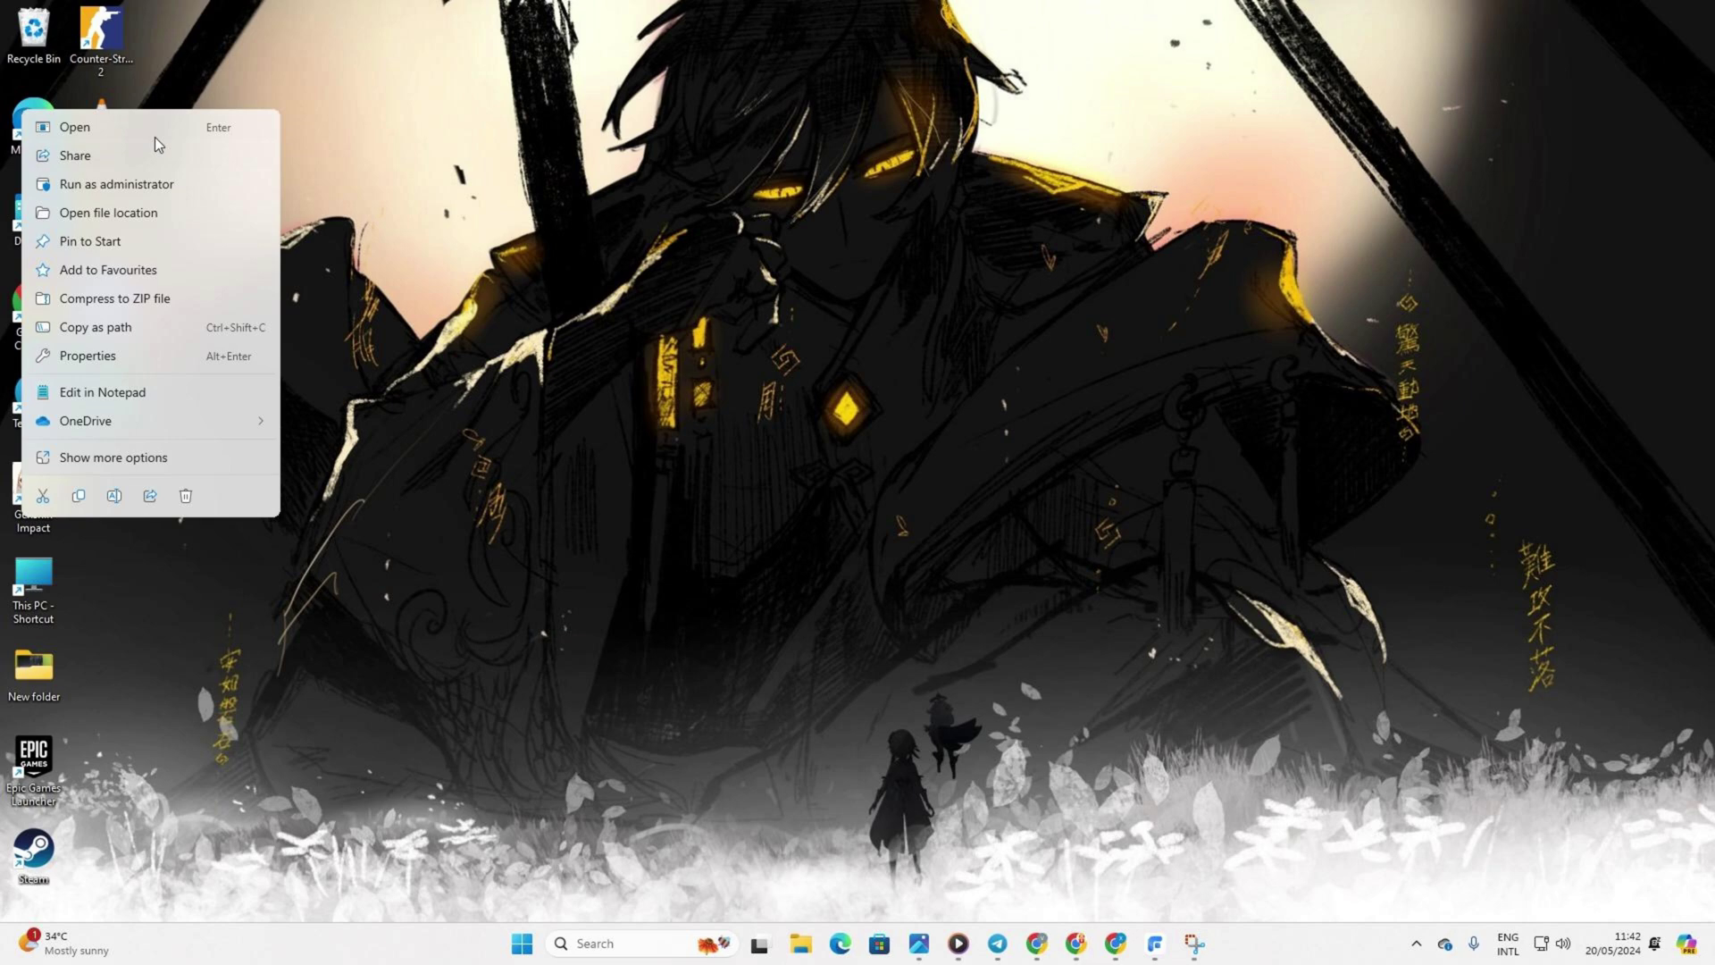
pyautogui.click(132, 215)
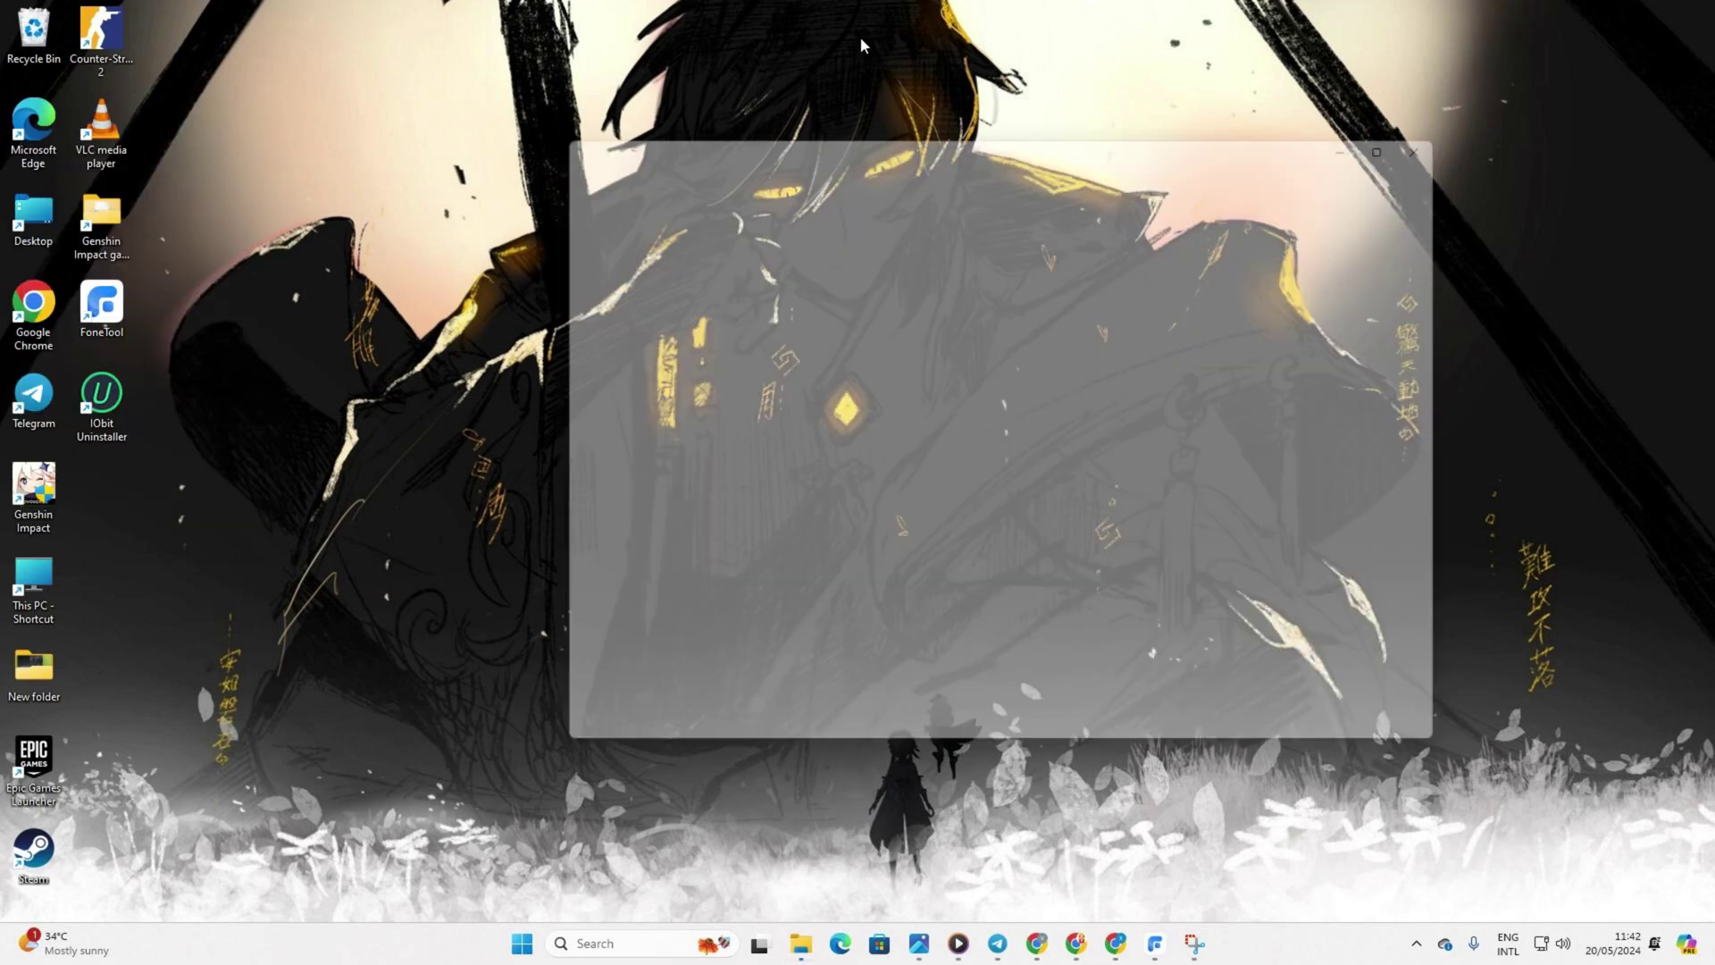
pyautogui.click(1224, 171)
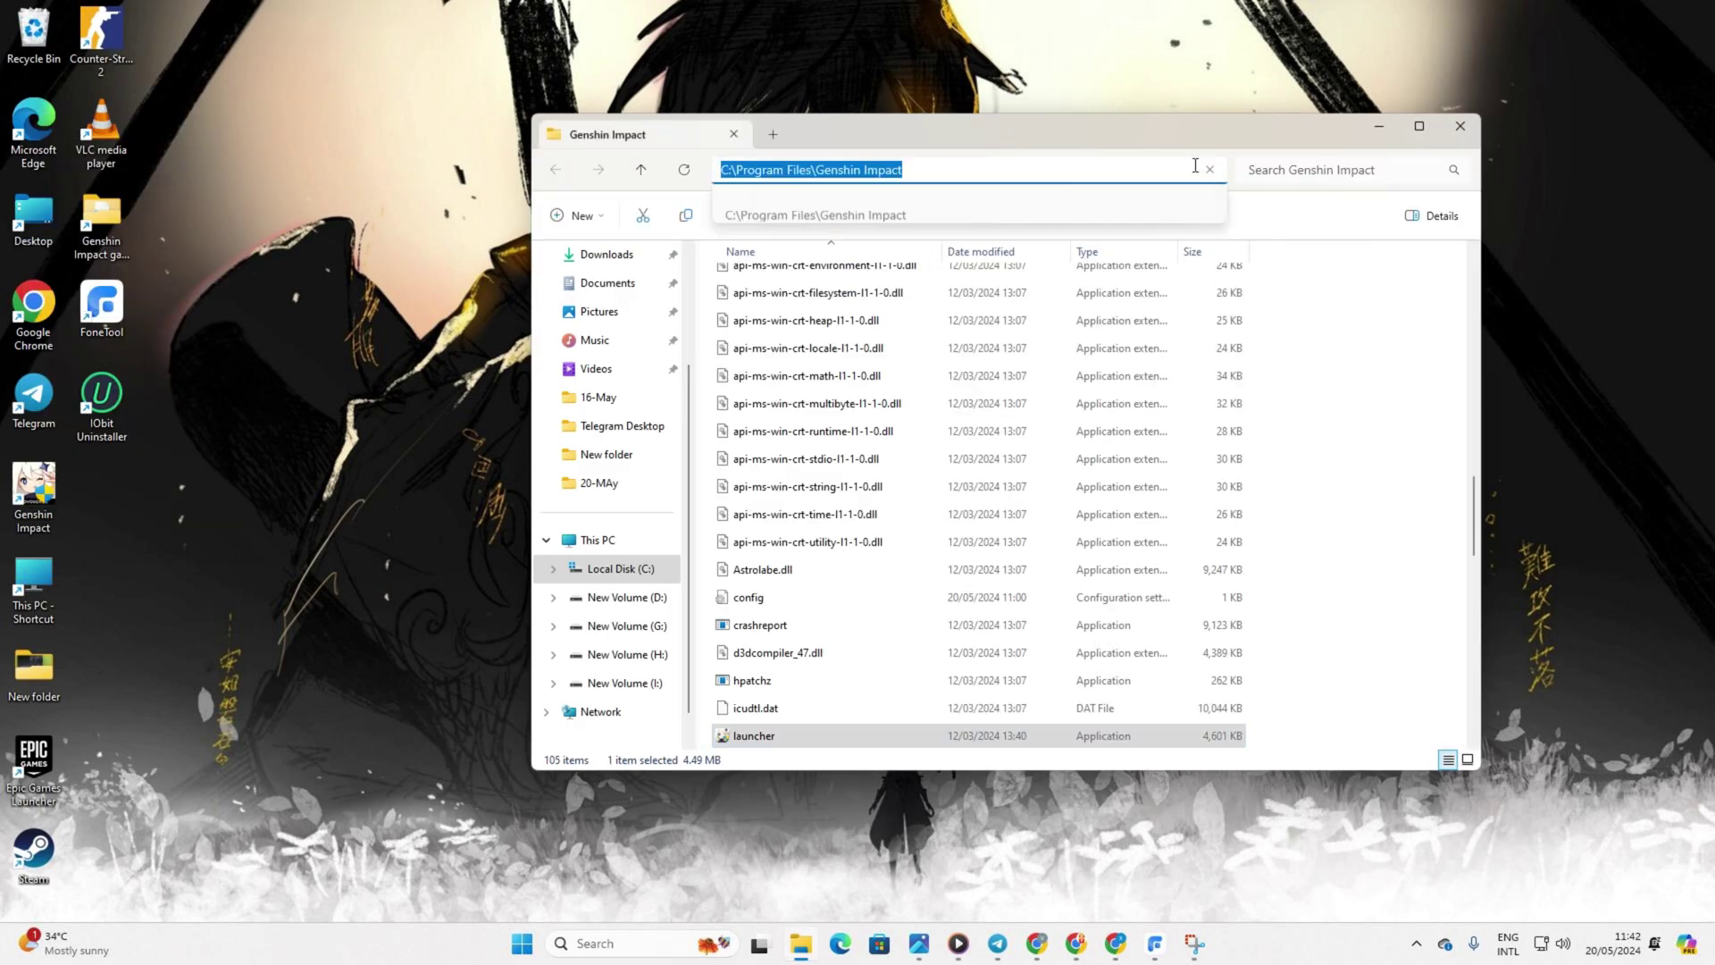
pyautogui.rightClick(848, 172)
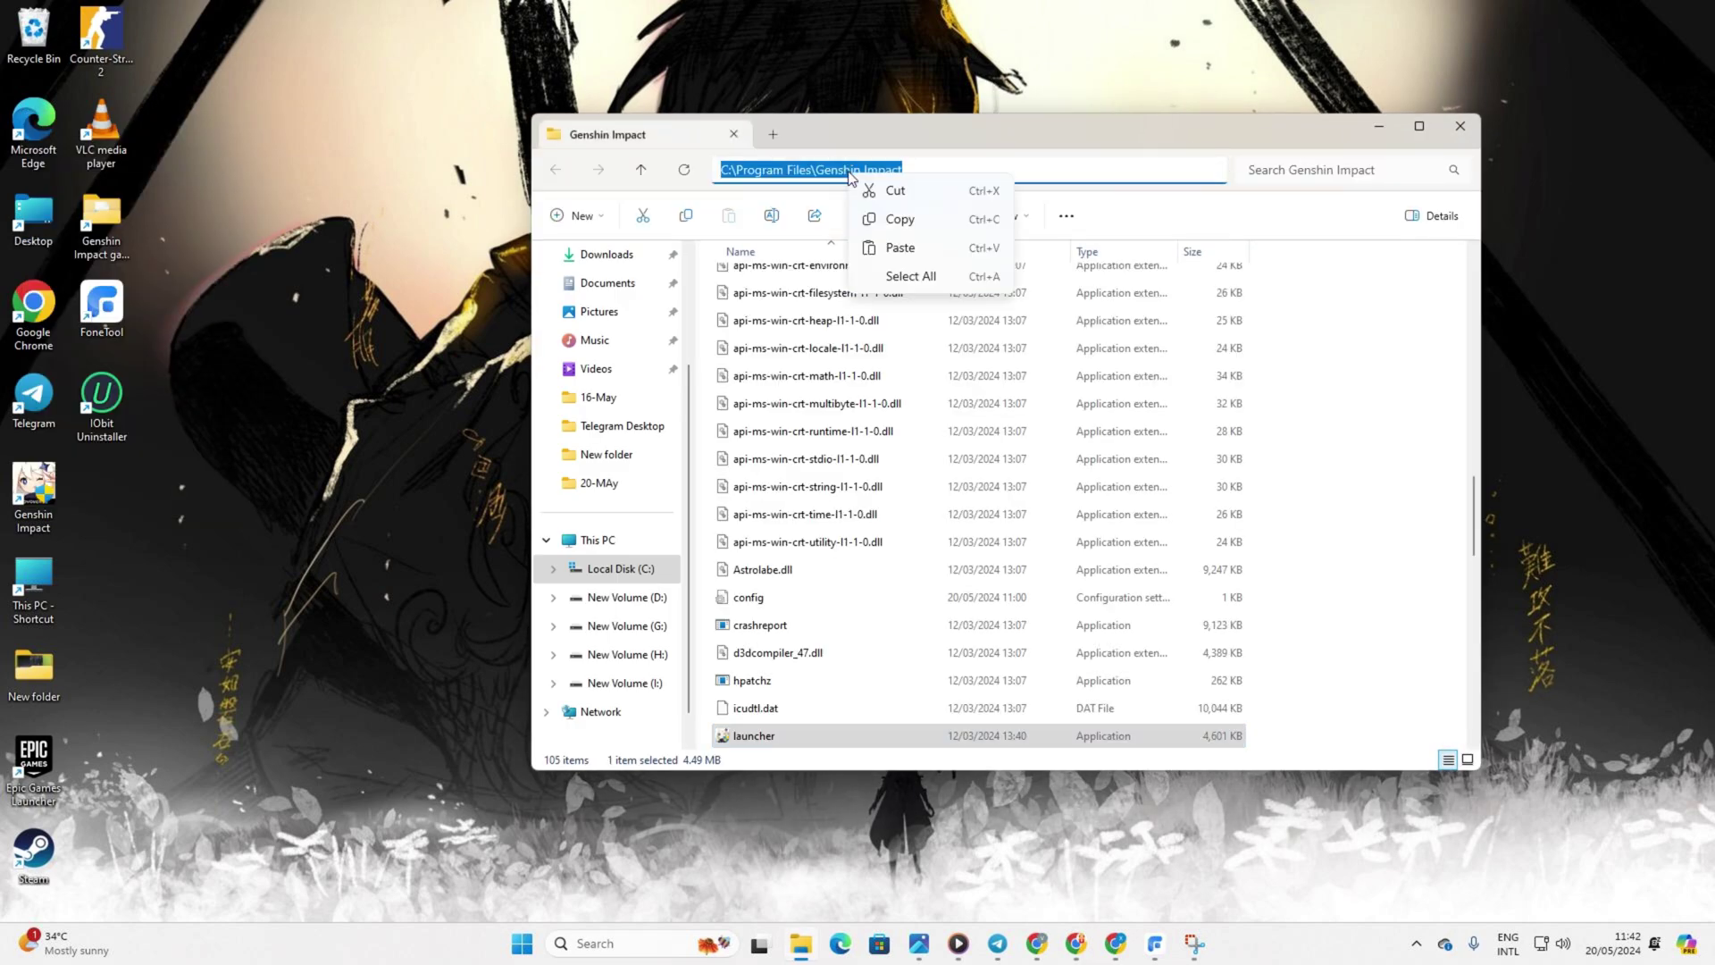
pyautogui.click(902, 220)
pyautogui.click(1378, 126)
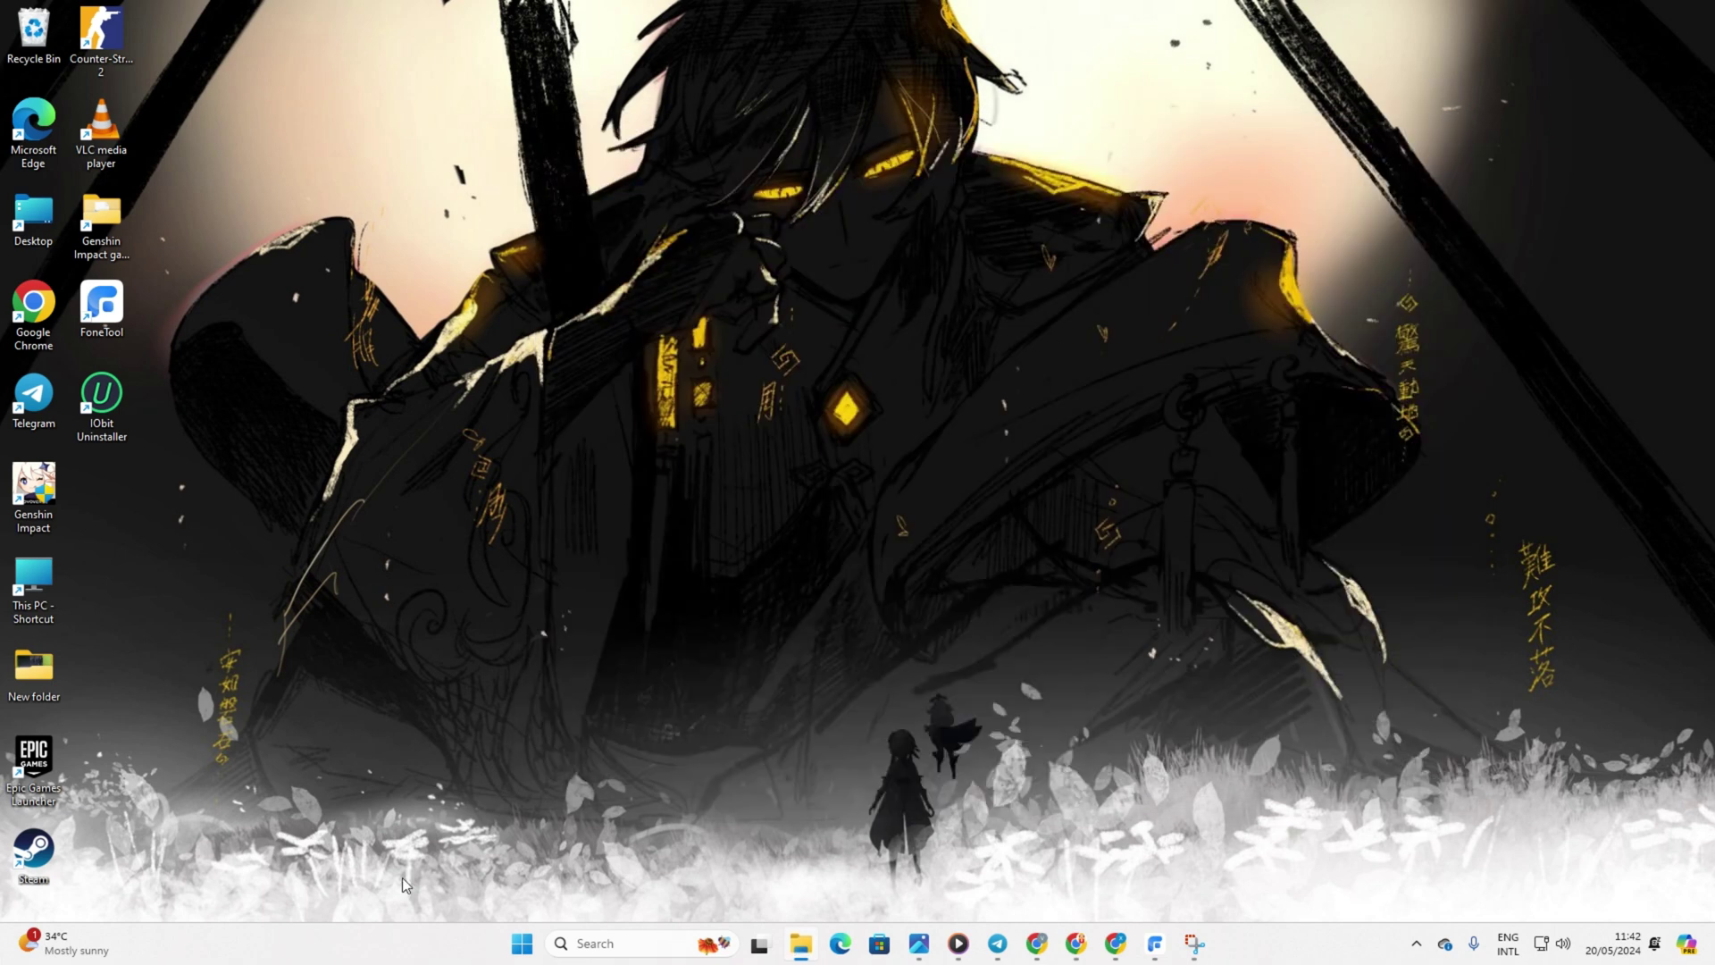
# Search 'fire' and reach Windows Security's 'Allow an app through firewall' list
pyautogui.click(600, 942)
pyautogui.write('f')
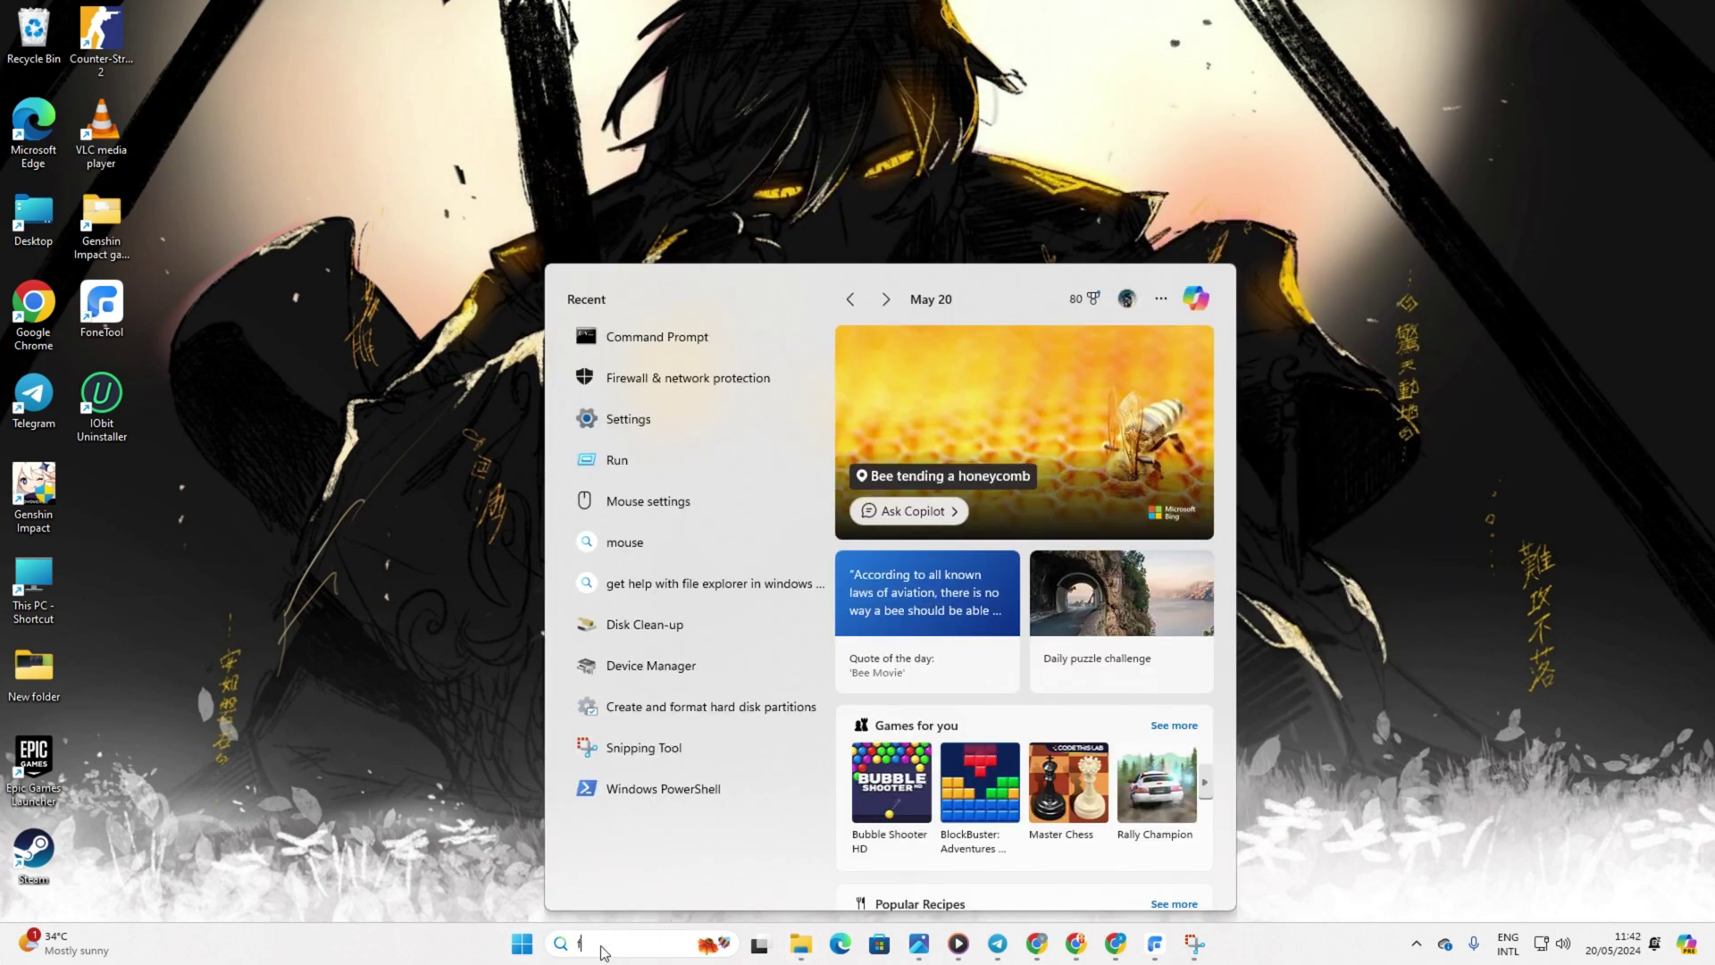
pyautogui.write('ire')
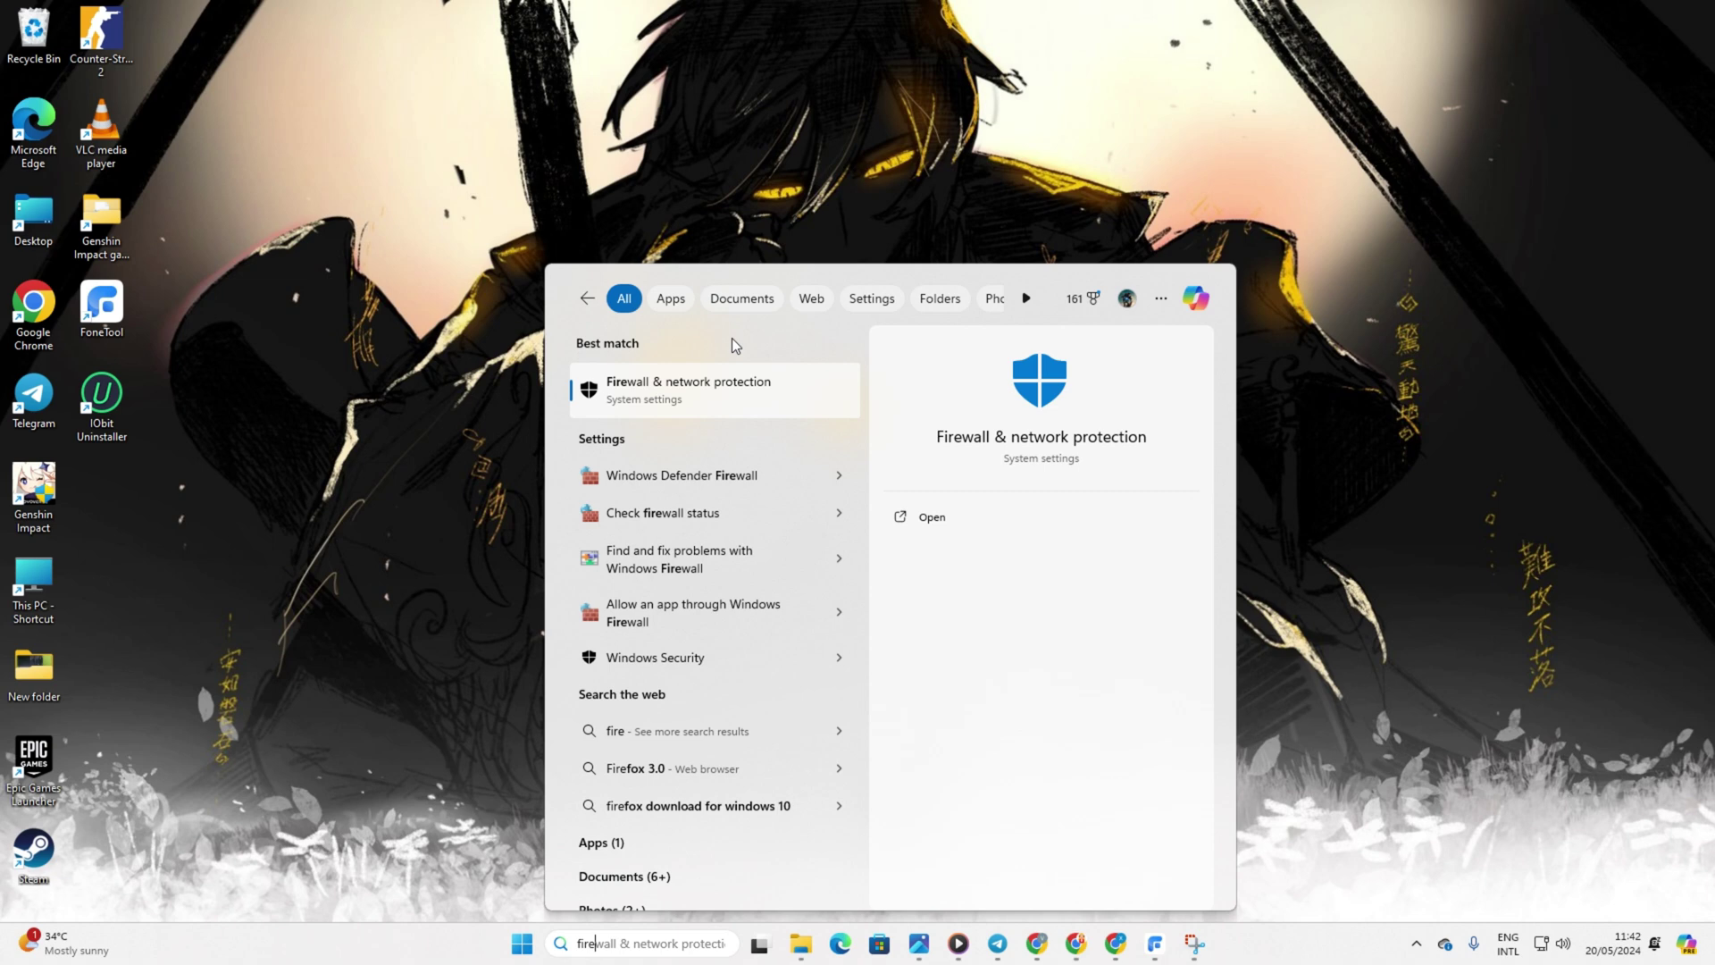
pyautogui.click(701, 408)
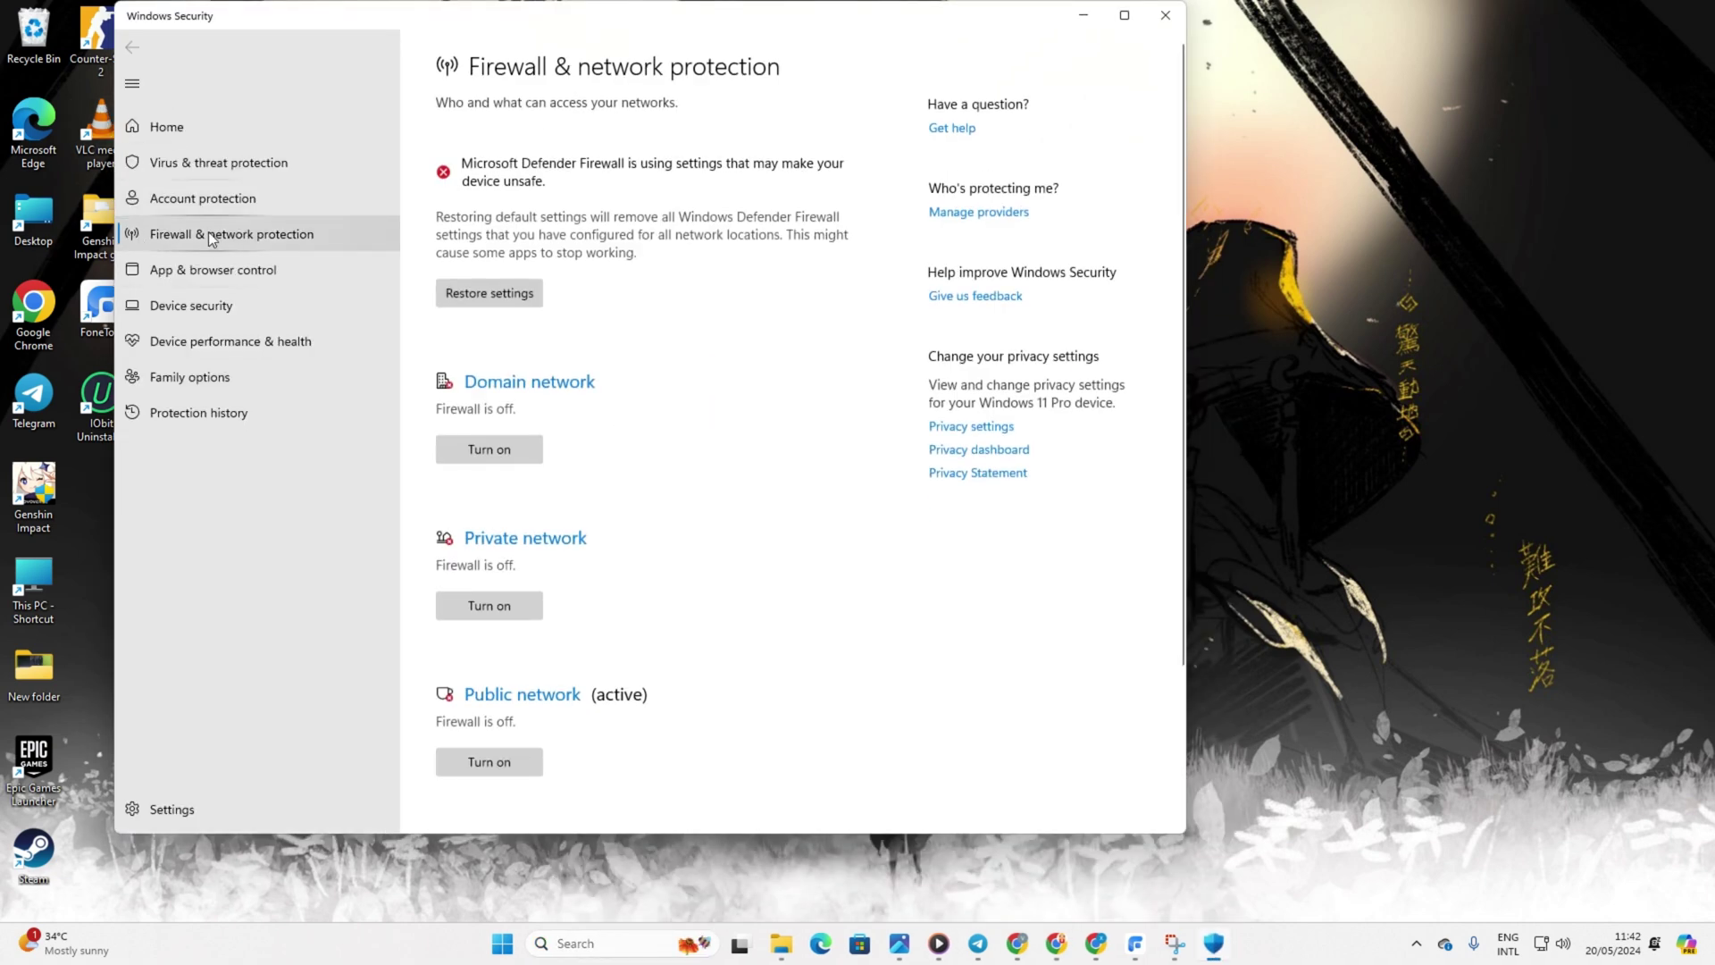
pyautogui.scroll(-3, 744, 382)
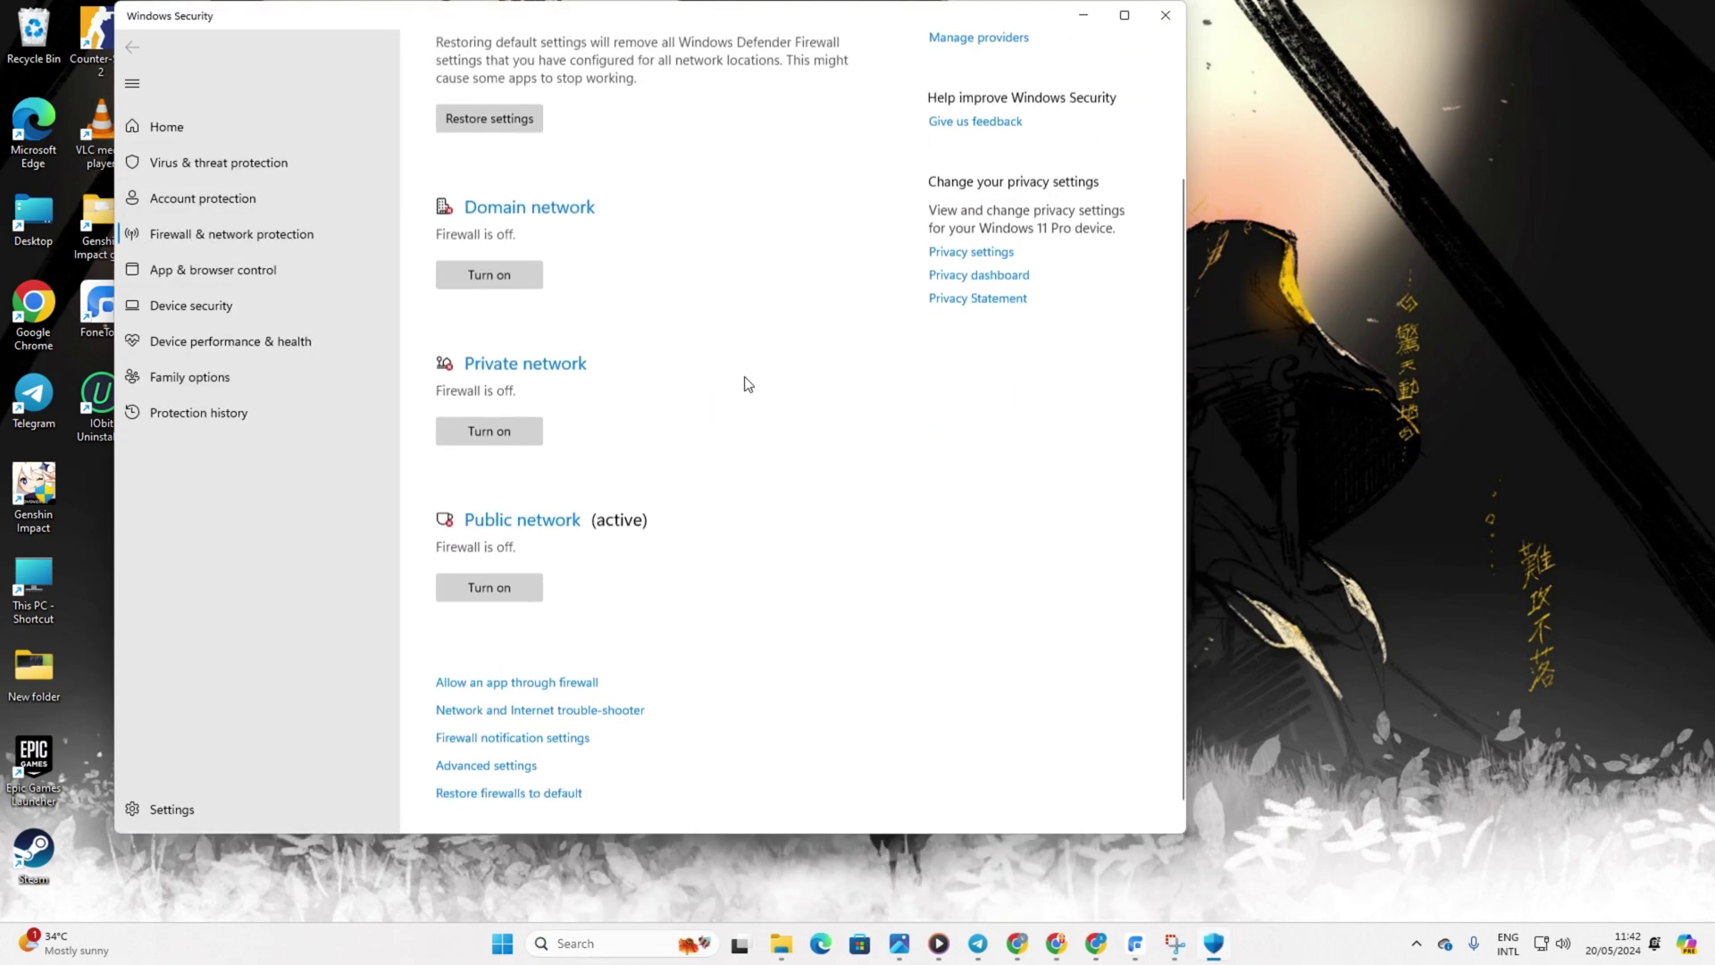
pyautogui.click(505, 658)
# Unlock the allowed-apps list and browse to C:\Program Files\Genshin Impact for a new exception
pyautogui.scroll(-3, 991, 438)
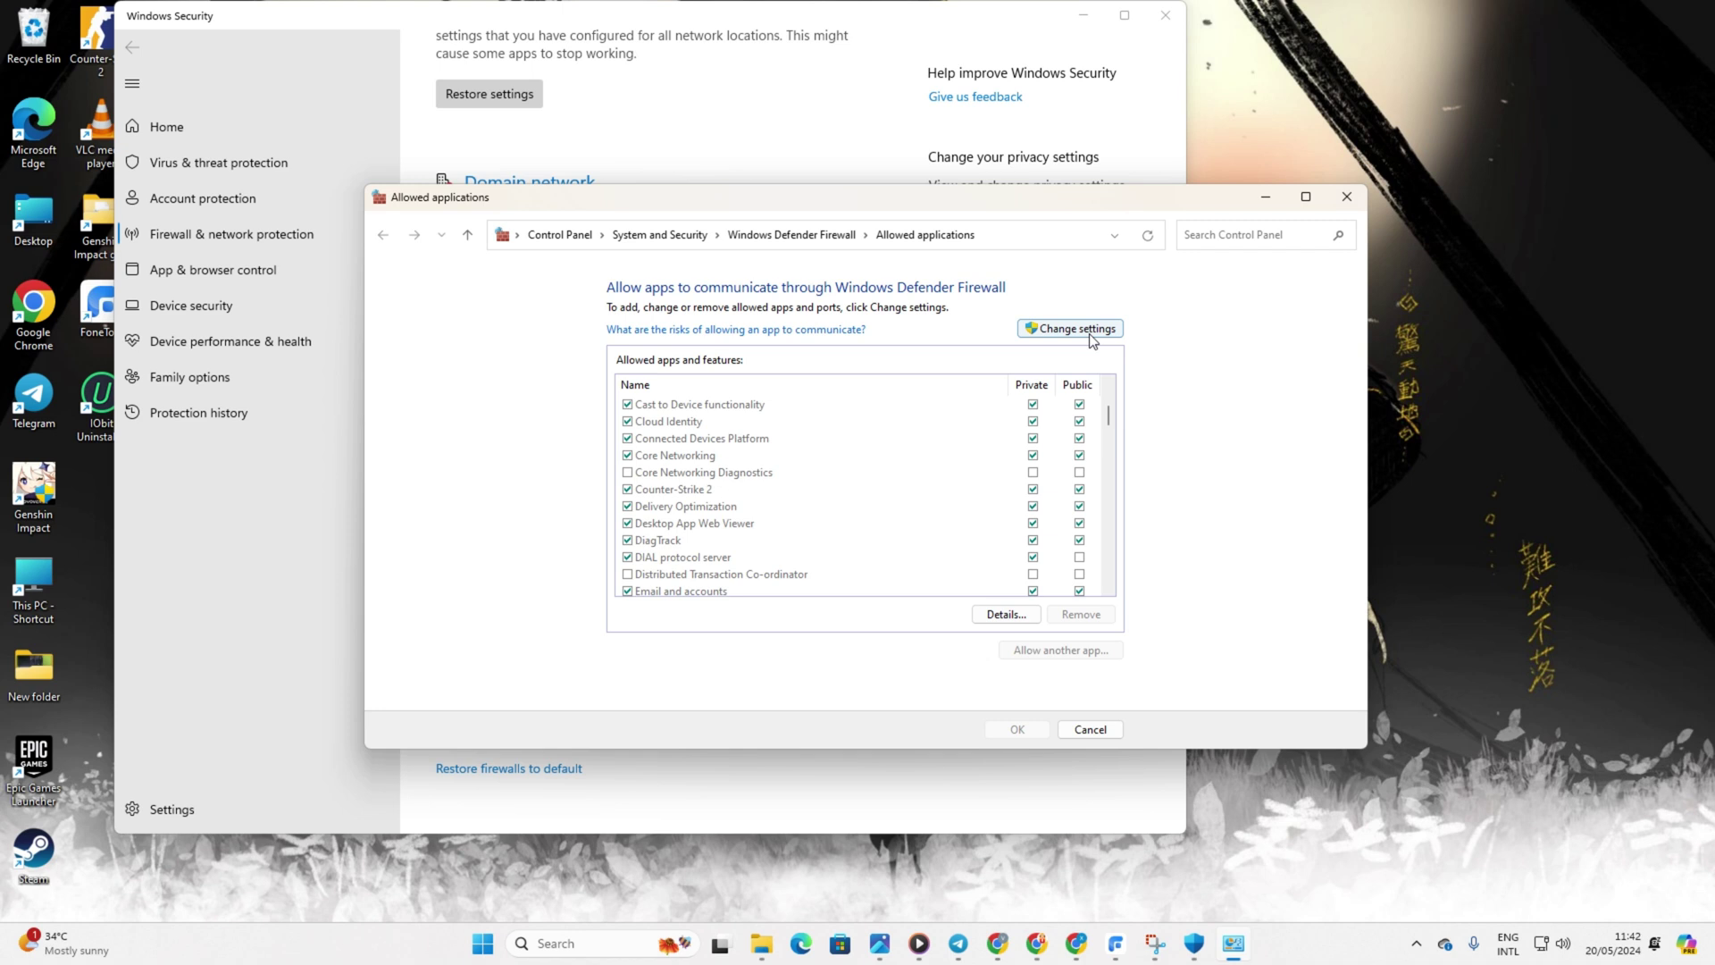
pyautogui.click(1022, 339)
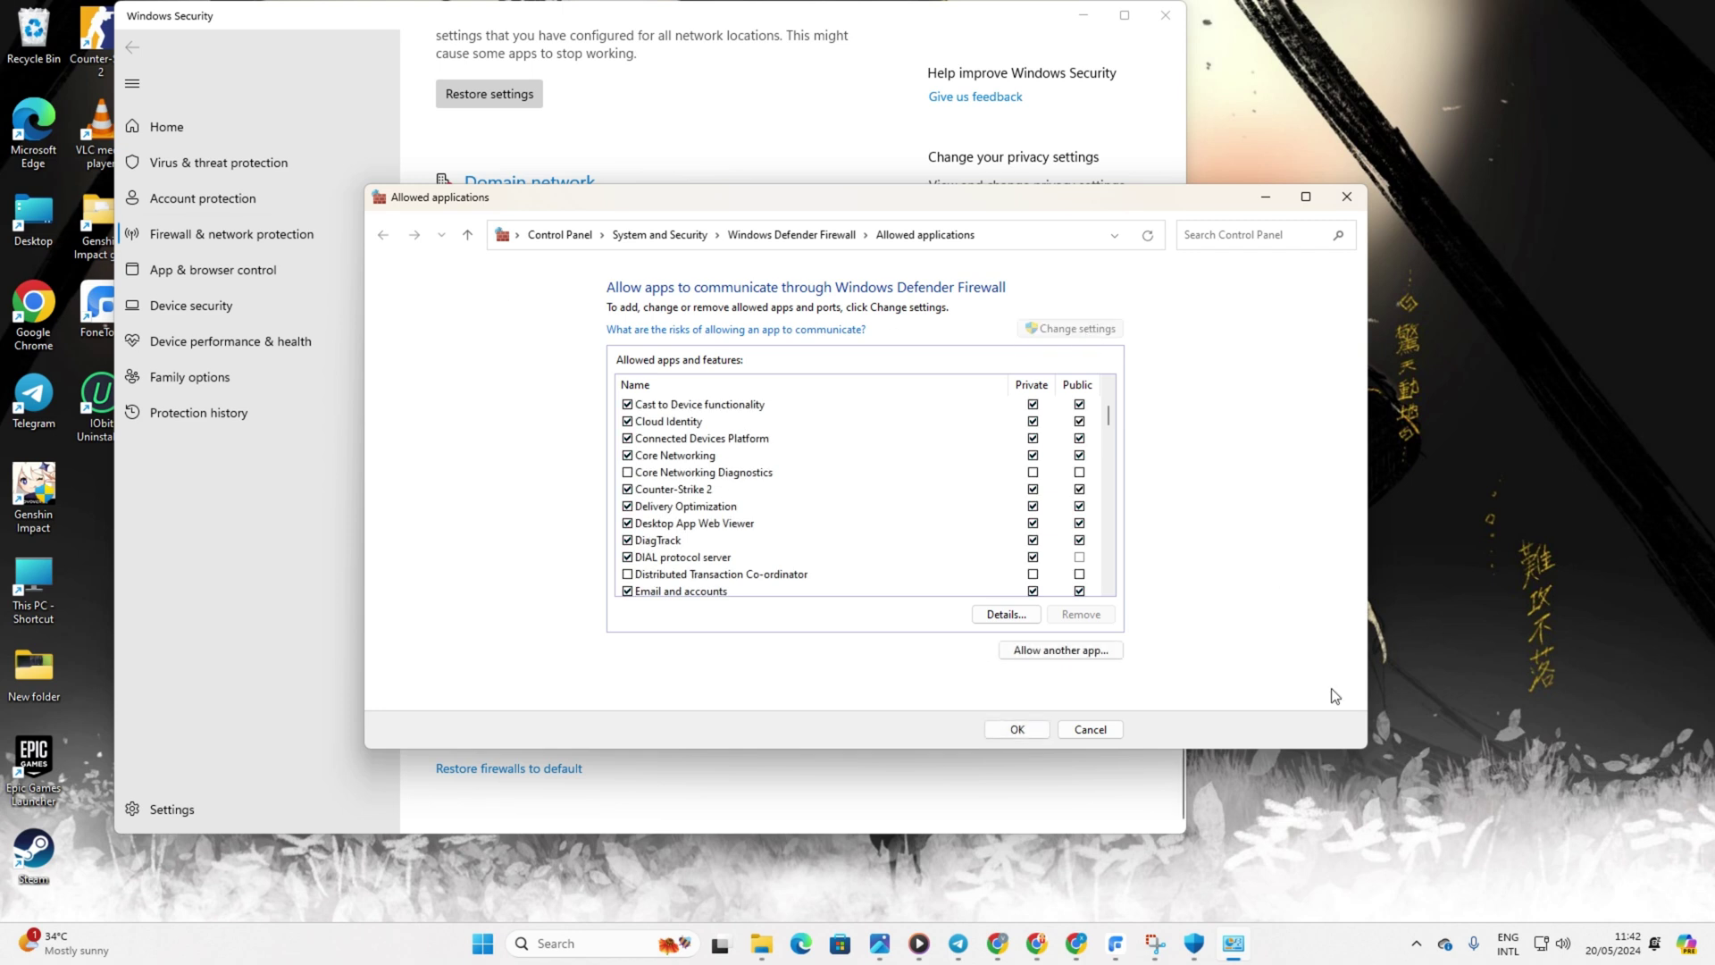
pyautogui.click(1077, 652)
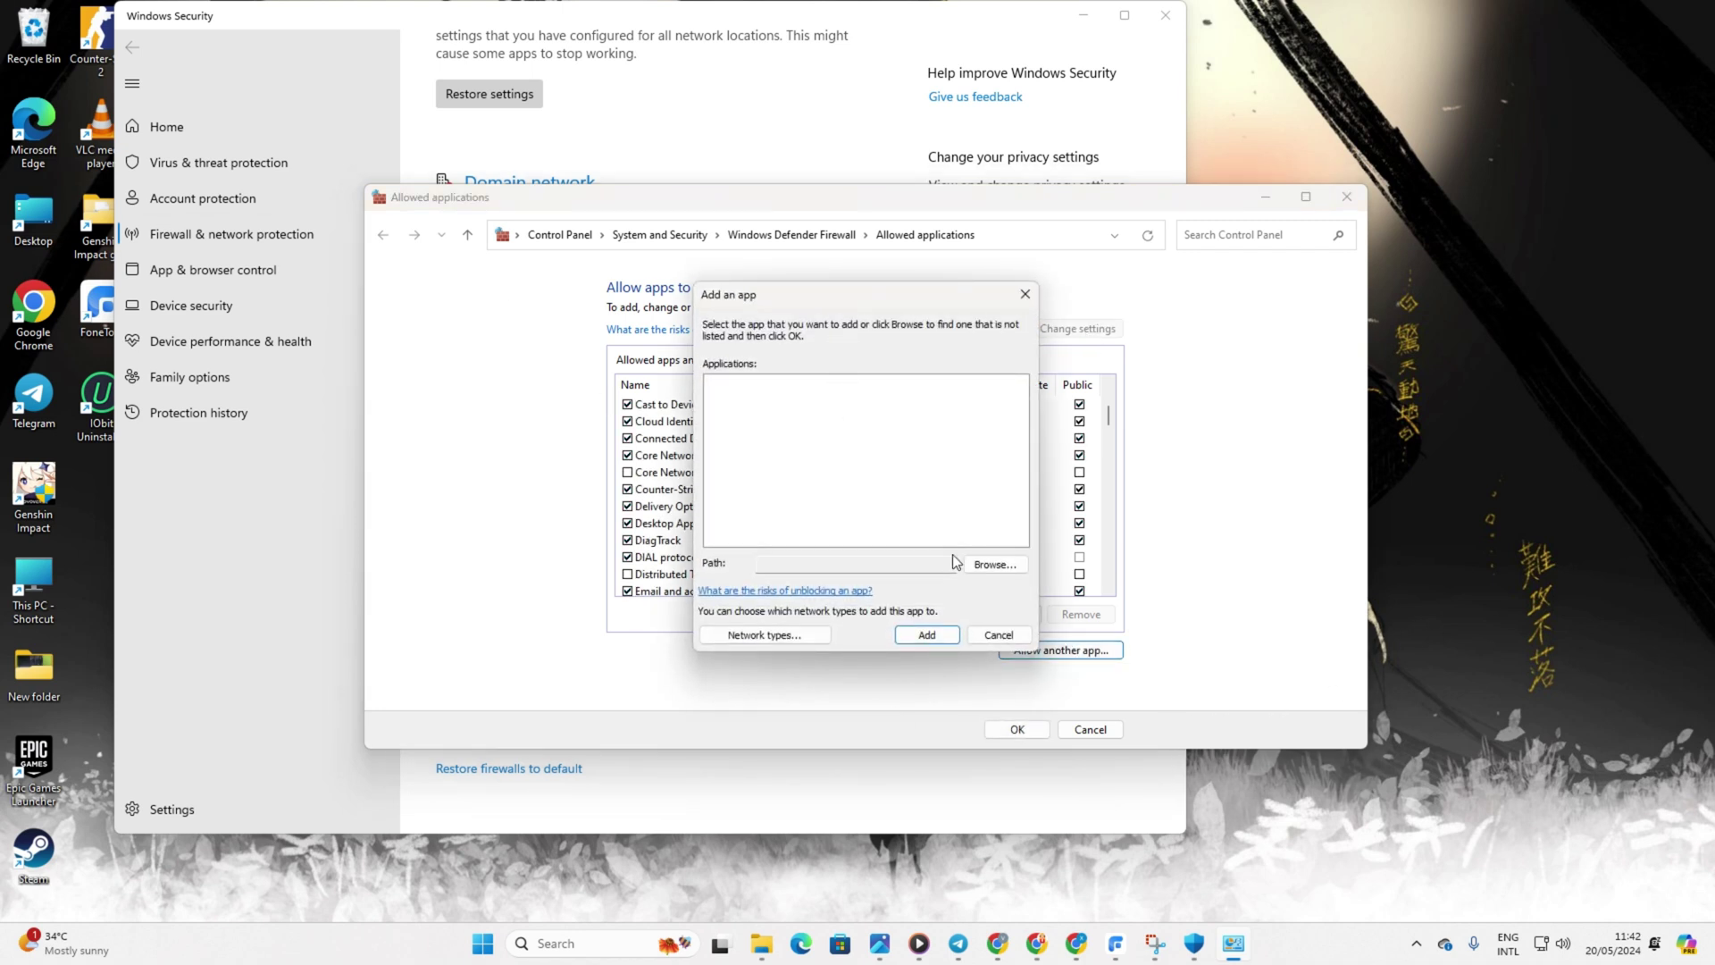
pyautogui.click(997, 564)
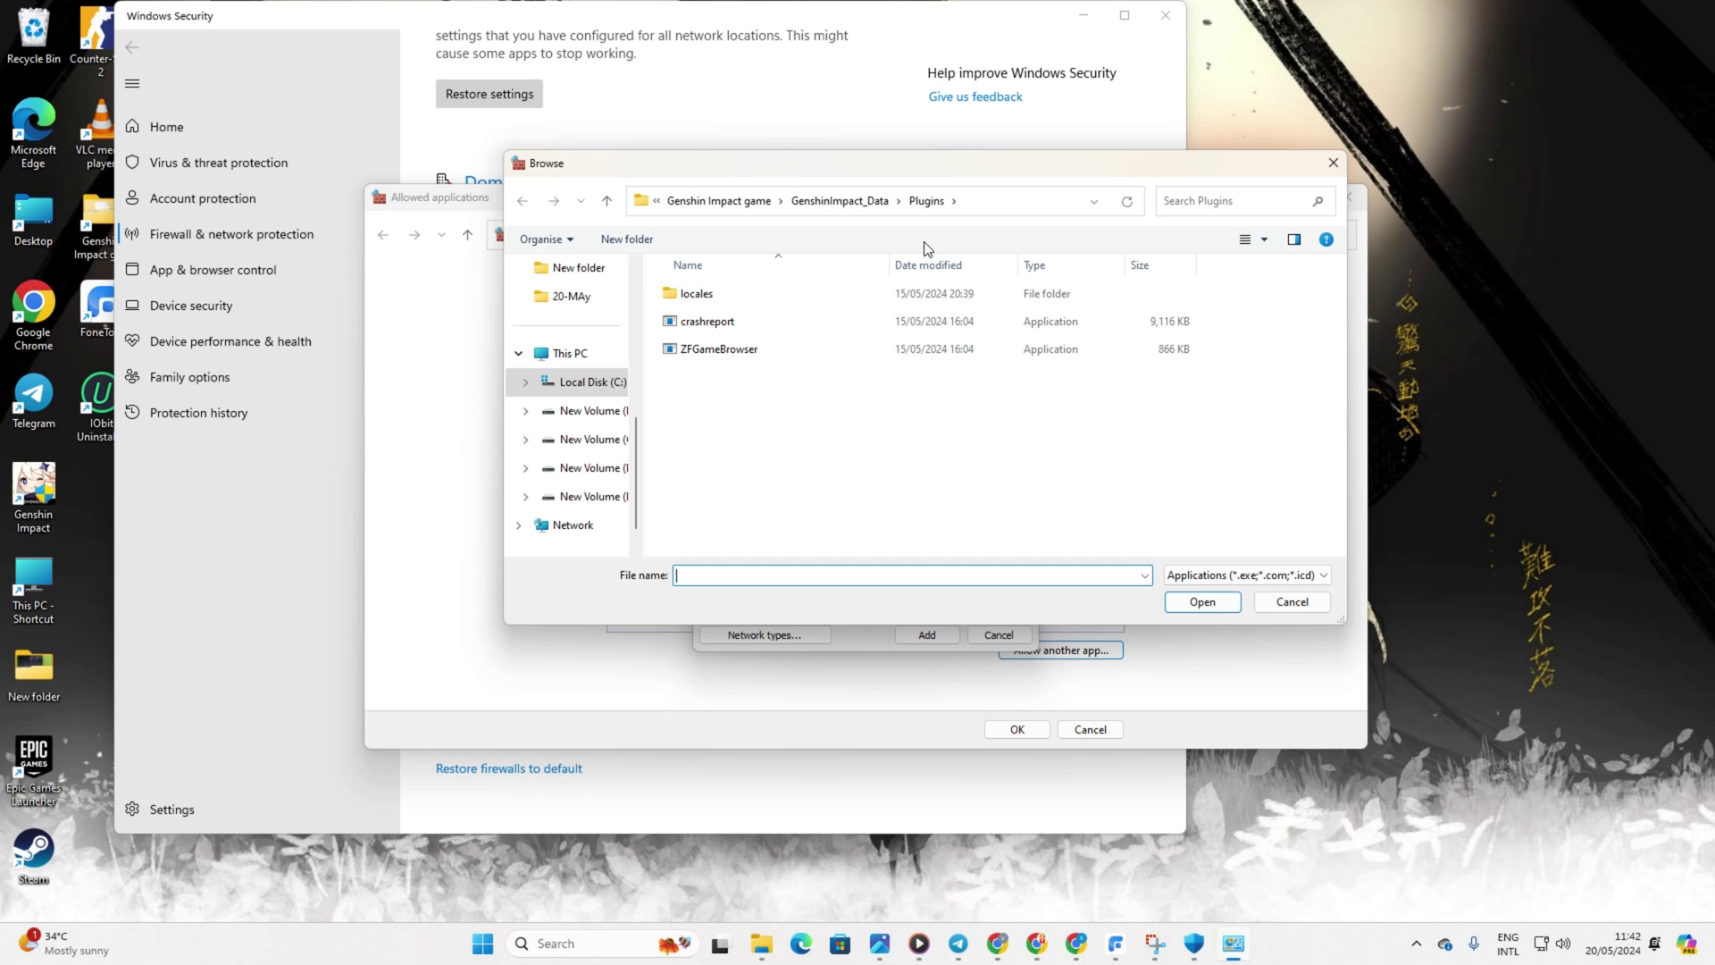
pyautogui.click(1023, 198)
pyautogui.press('BackSpace')
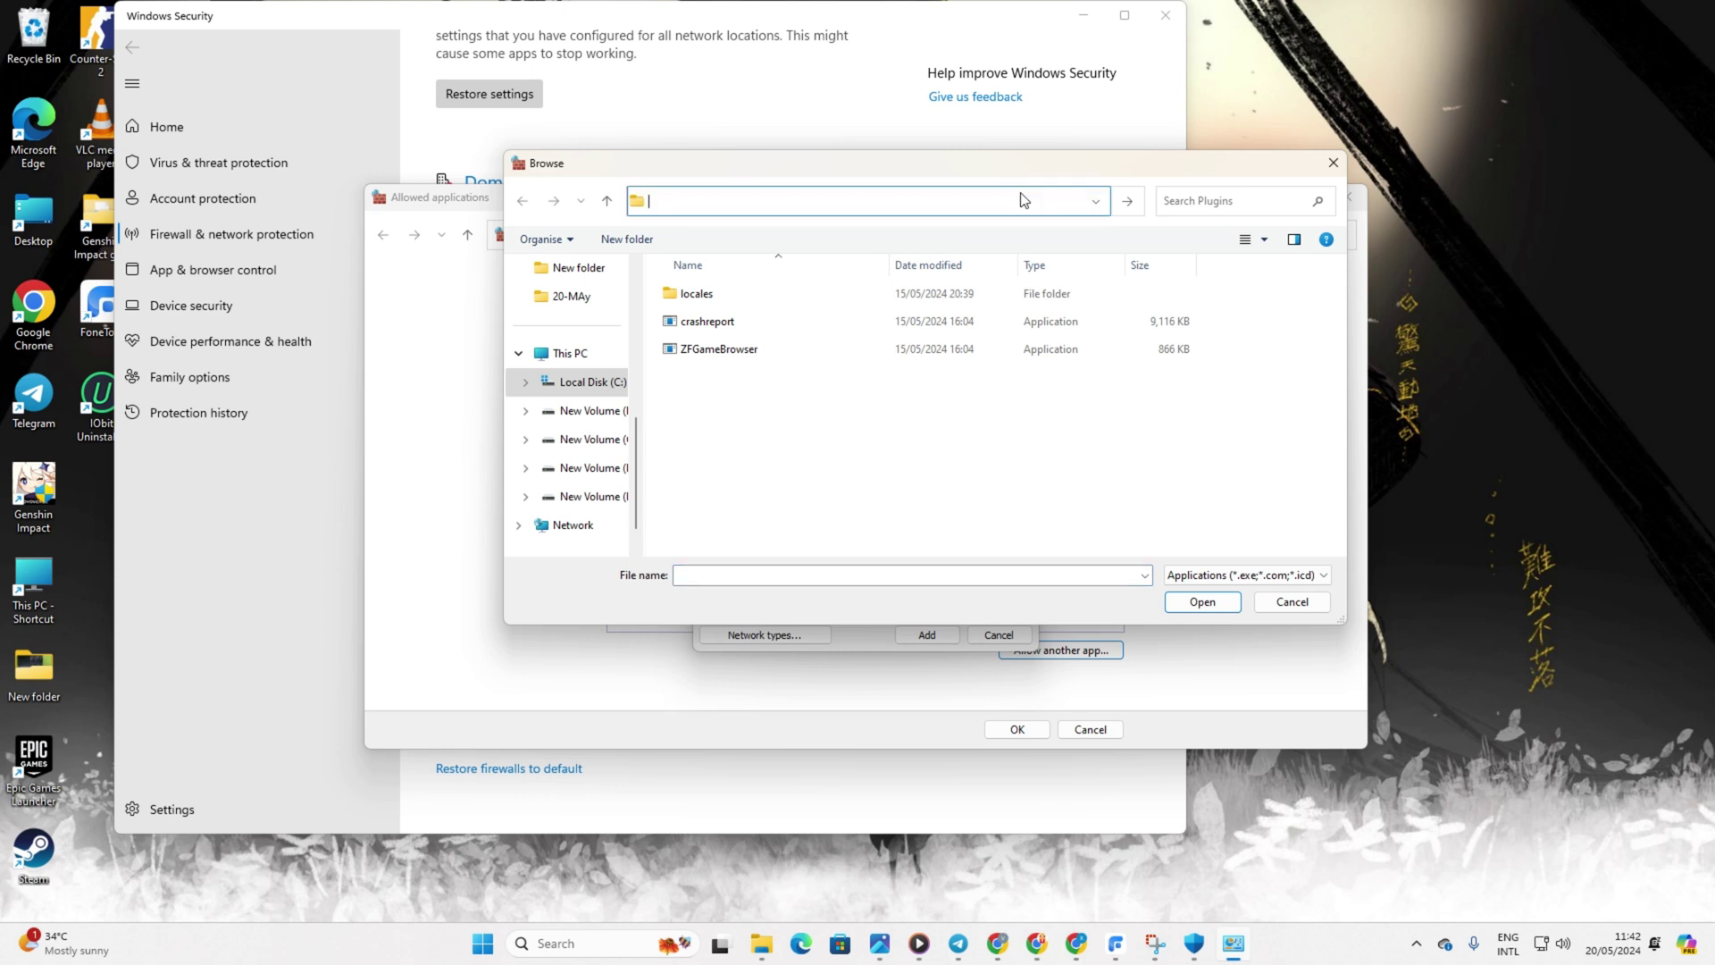
pyautogui.write('C:\\Program Files\\Genshin Impact')
pyautogui.press('Return')
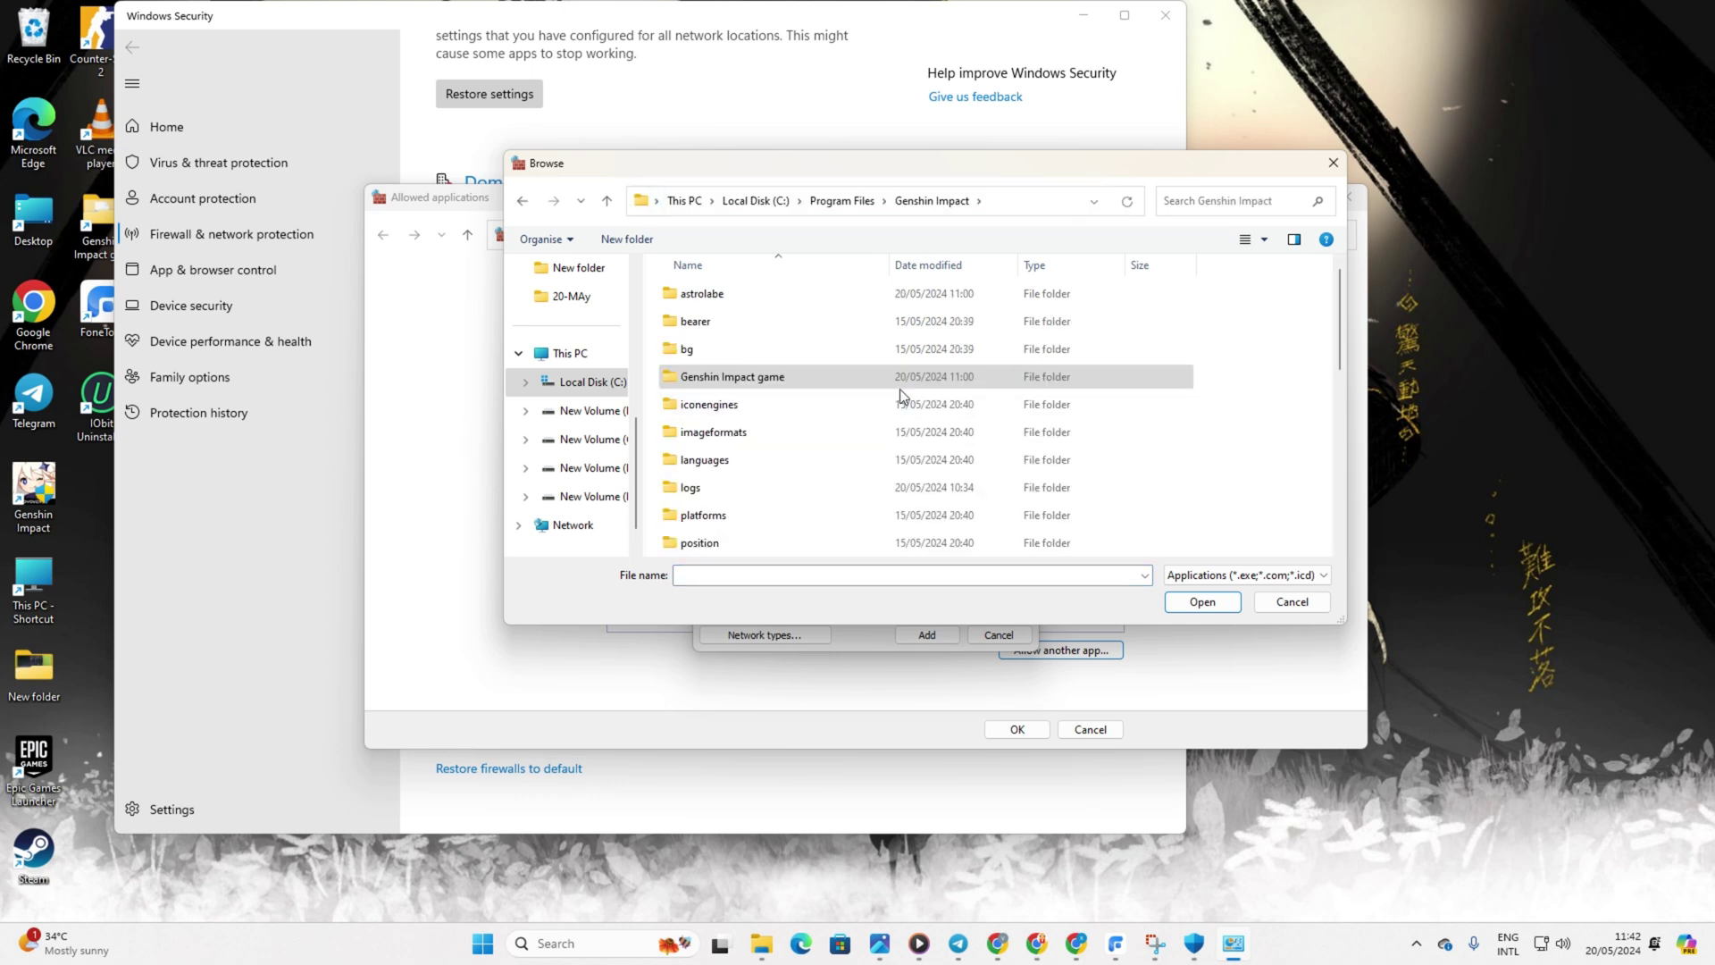
# Try adding the launcher, dismiss the already-an-exception error, and cancel the dialog
pyautogui.scroll(-5, 849, 398)
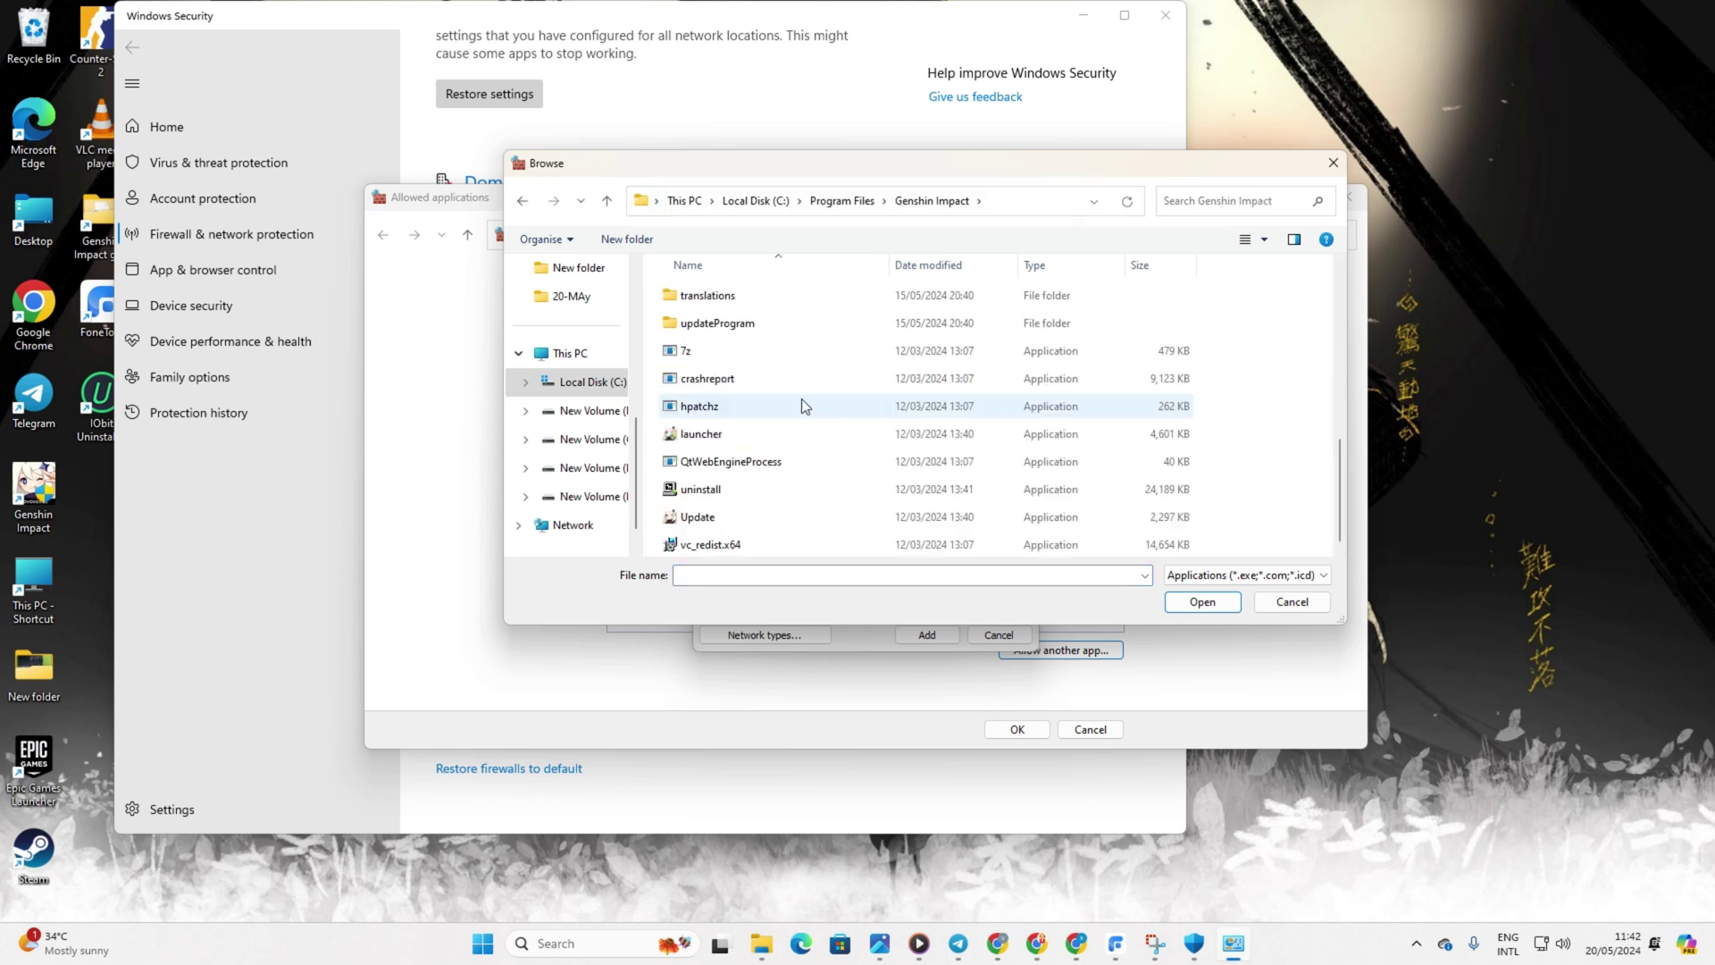
pyautogui.doubleClick(687, 435)
pyautogui.click(932, 636)
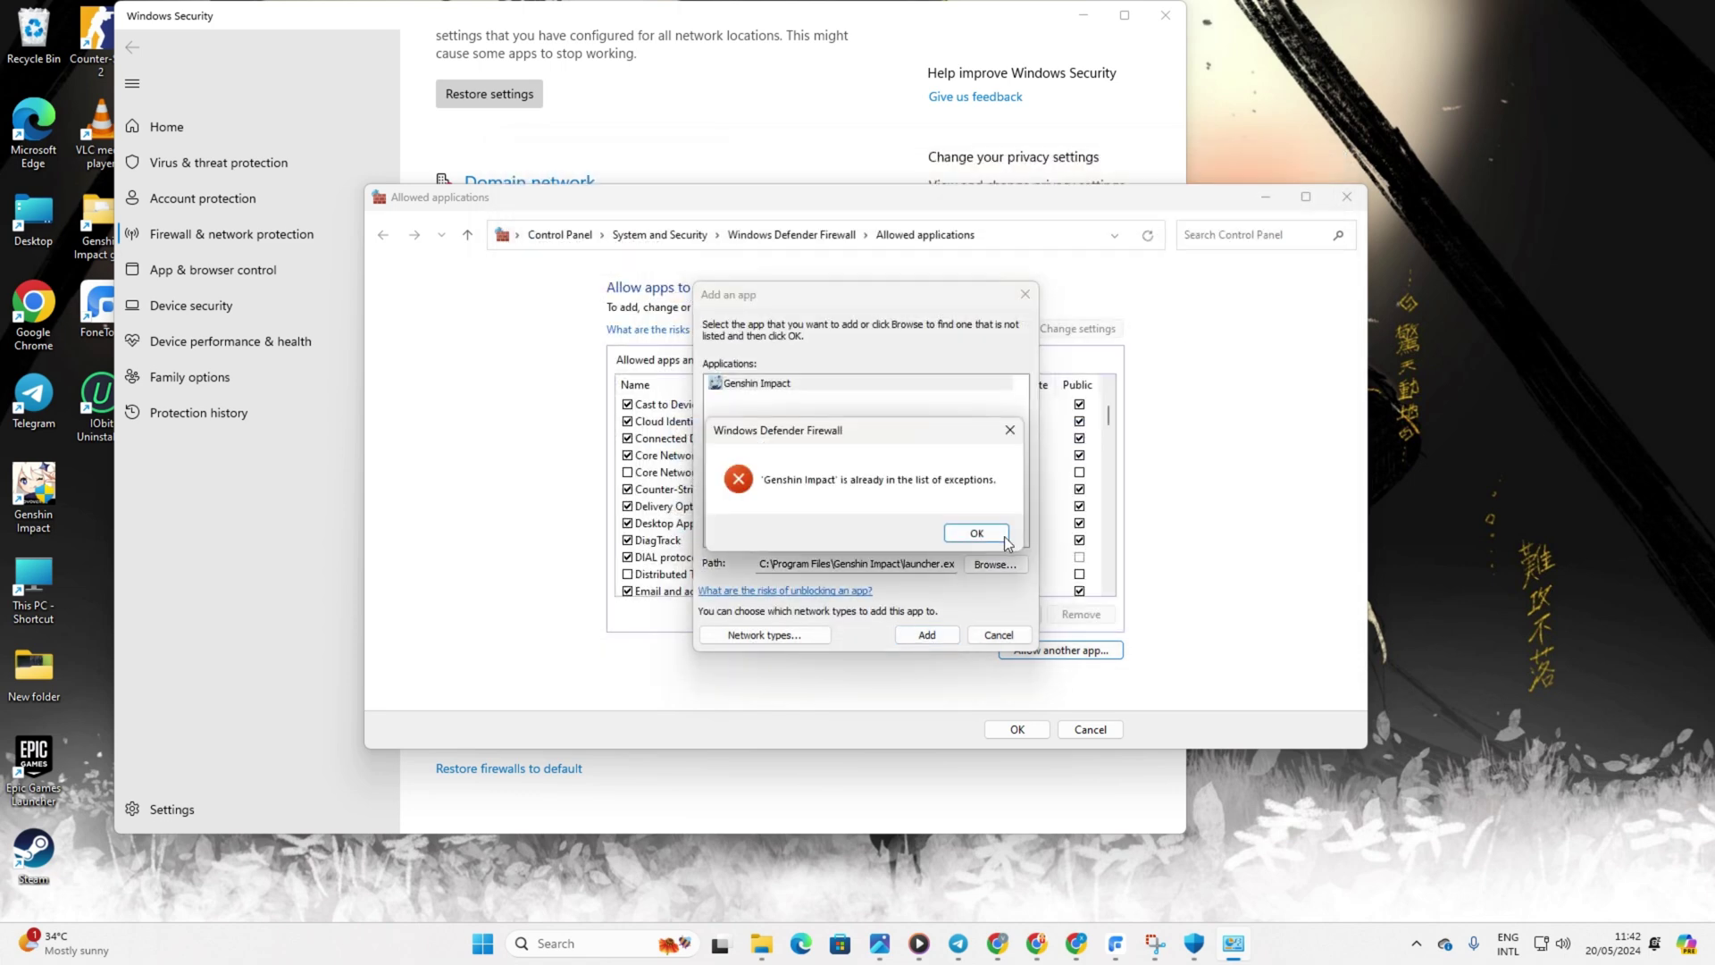
pyautogui.click(1004, 539)
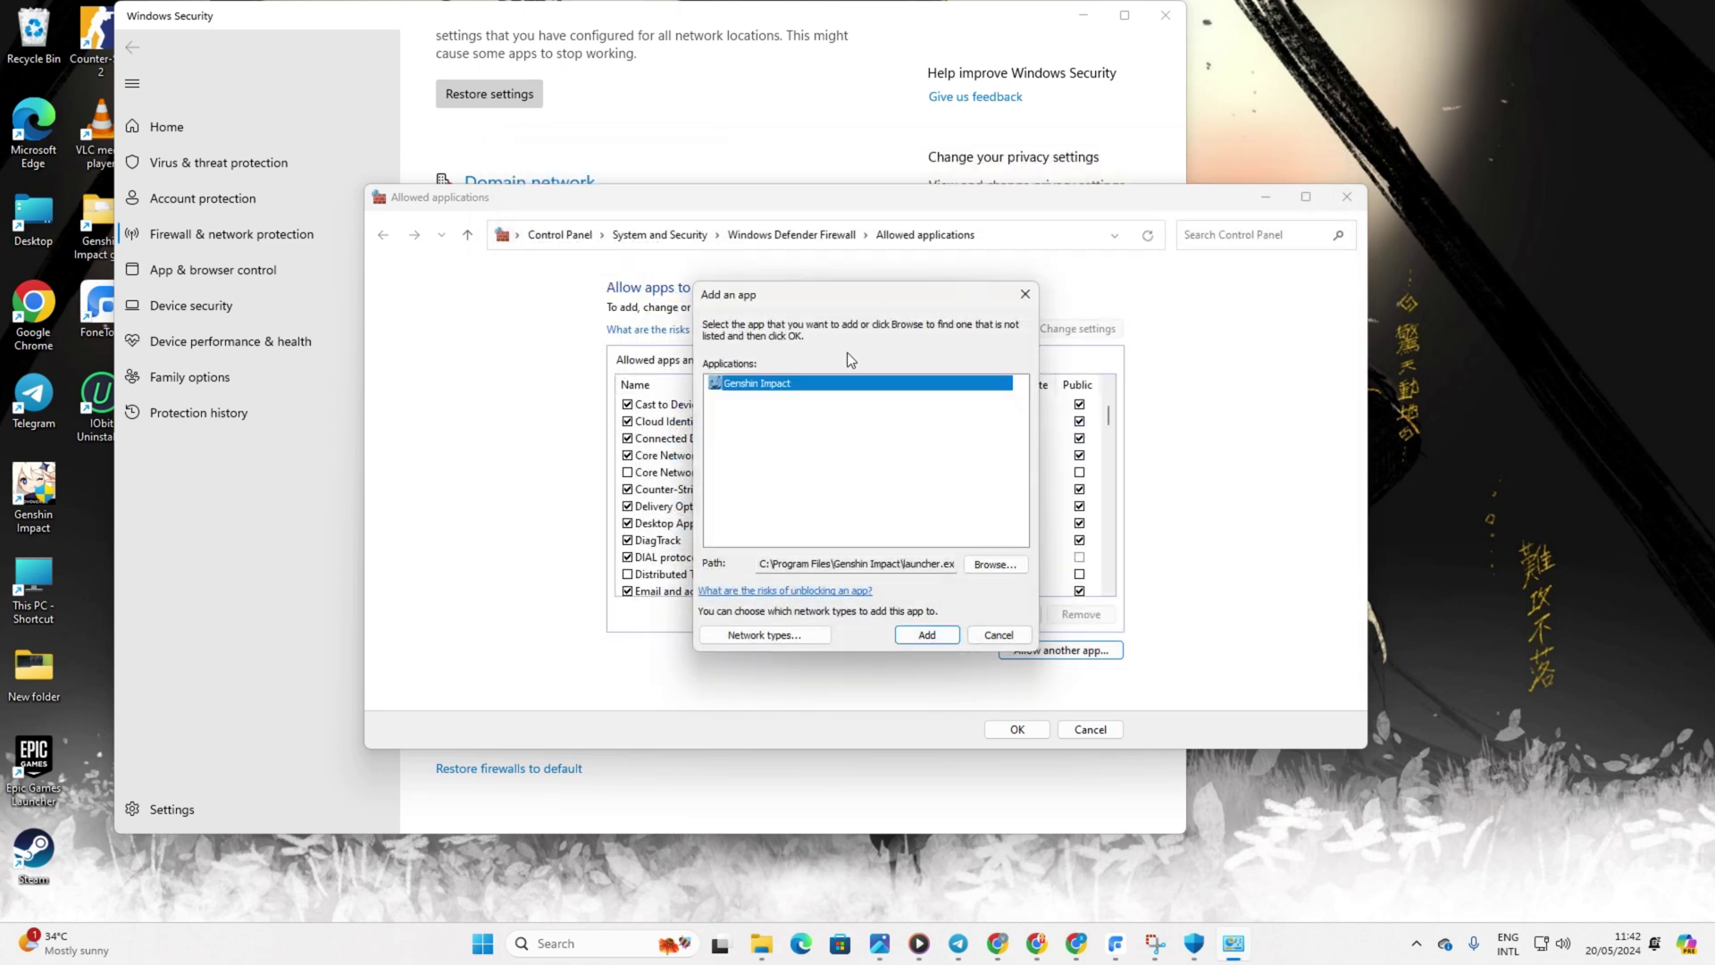
pyautogui.click(1026, 294)
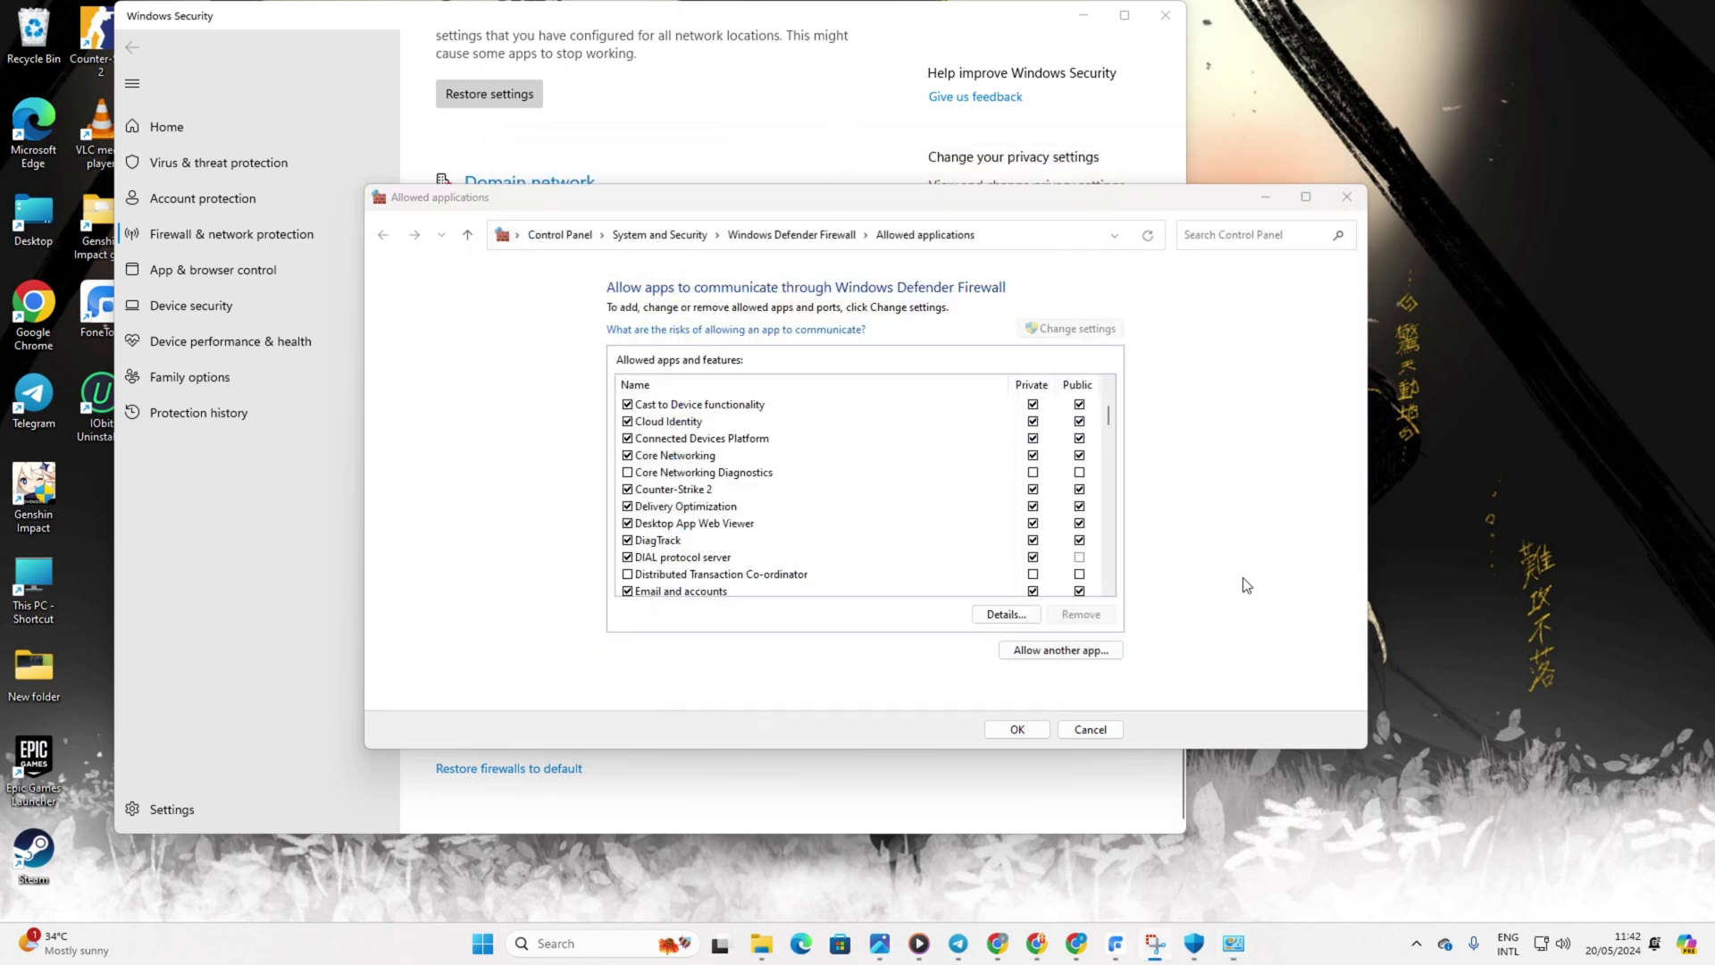
# Browse into Genshin Impact game > GenshinImpact_Data > Plugins to allow another app
pyautogui.click(1101, 652)
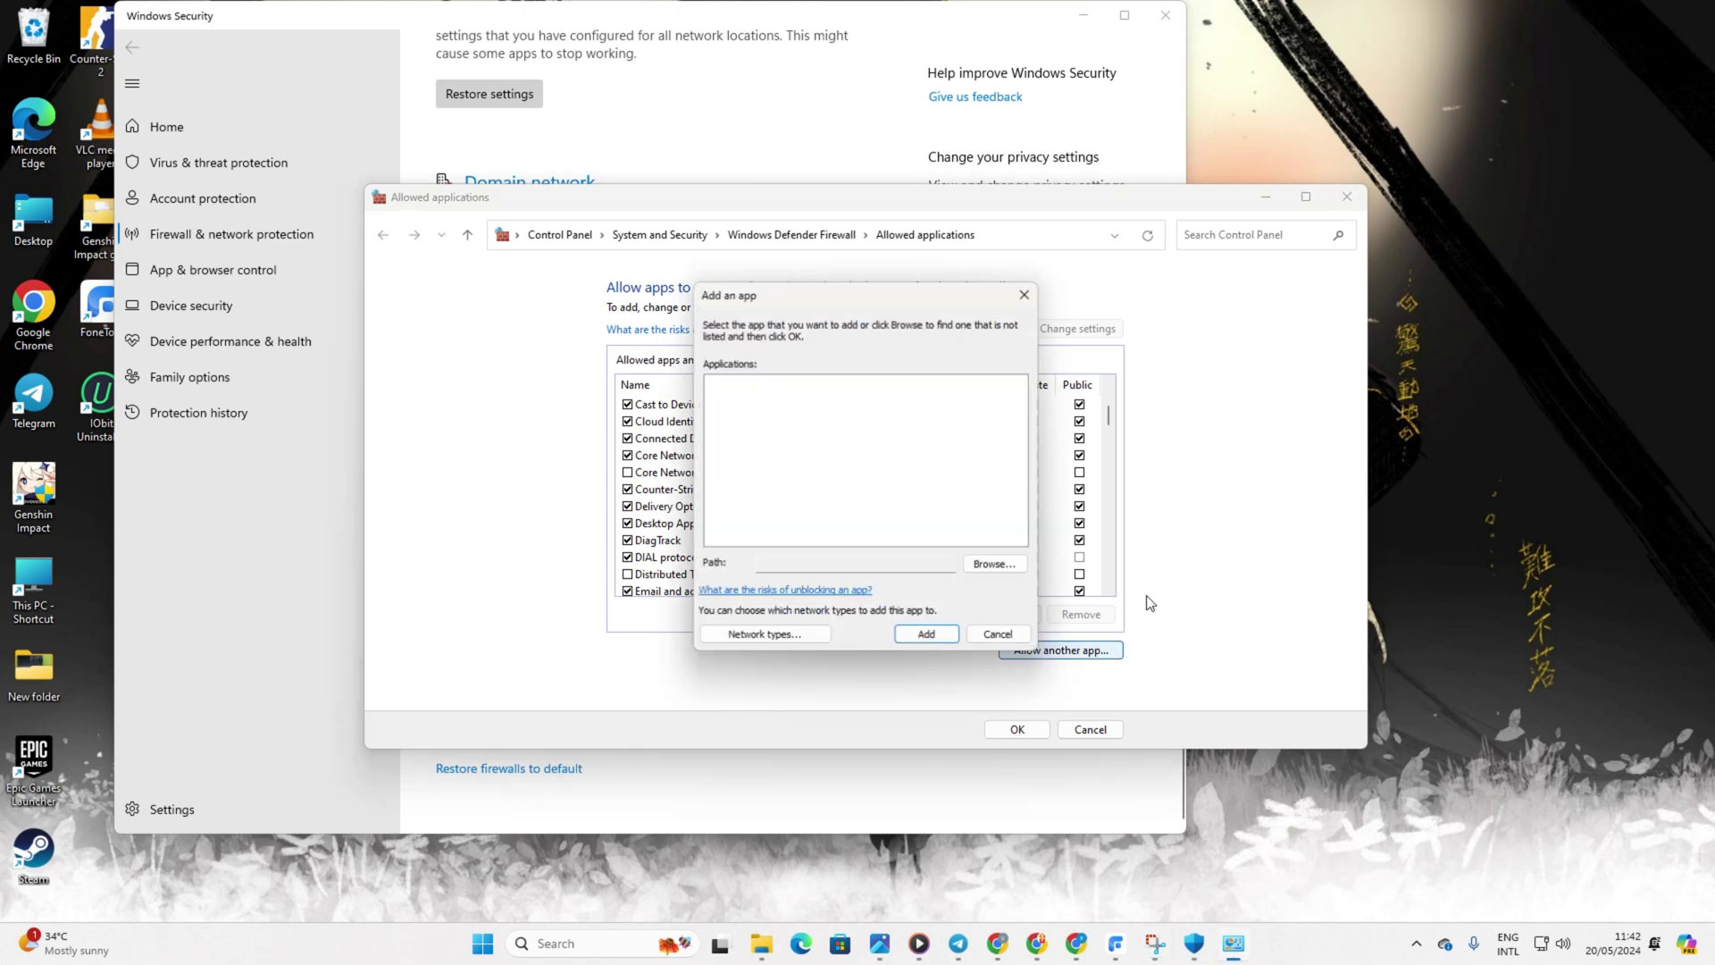
pyautogui.click(993, 566)
pyautogui.doubleClick(778, 369)
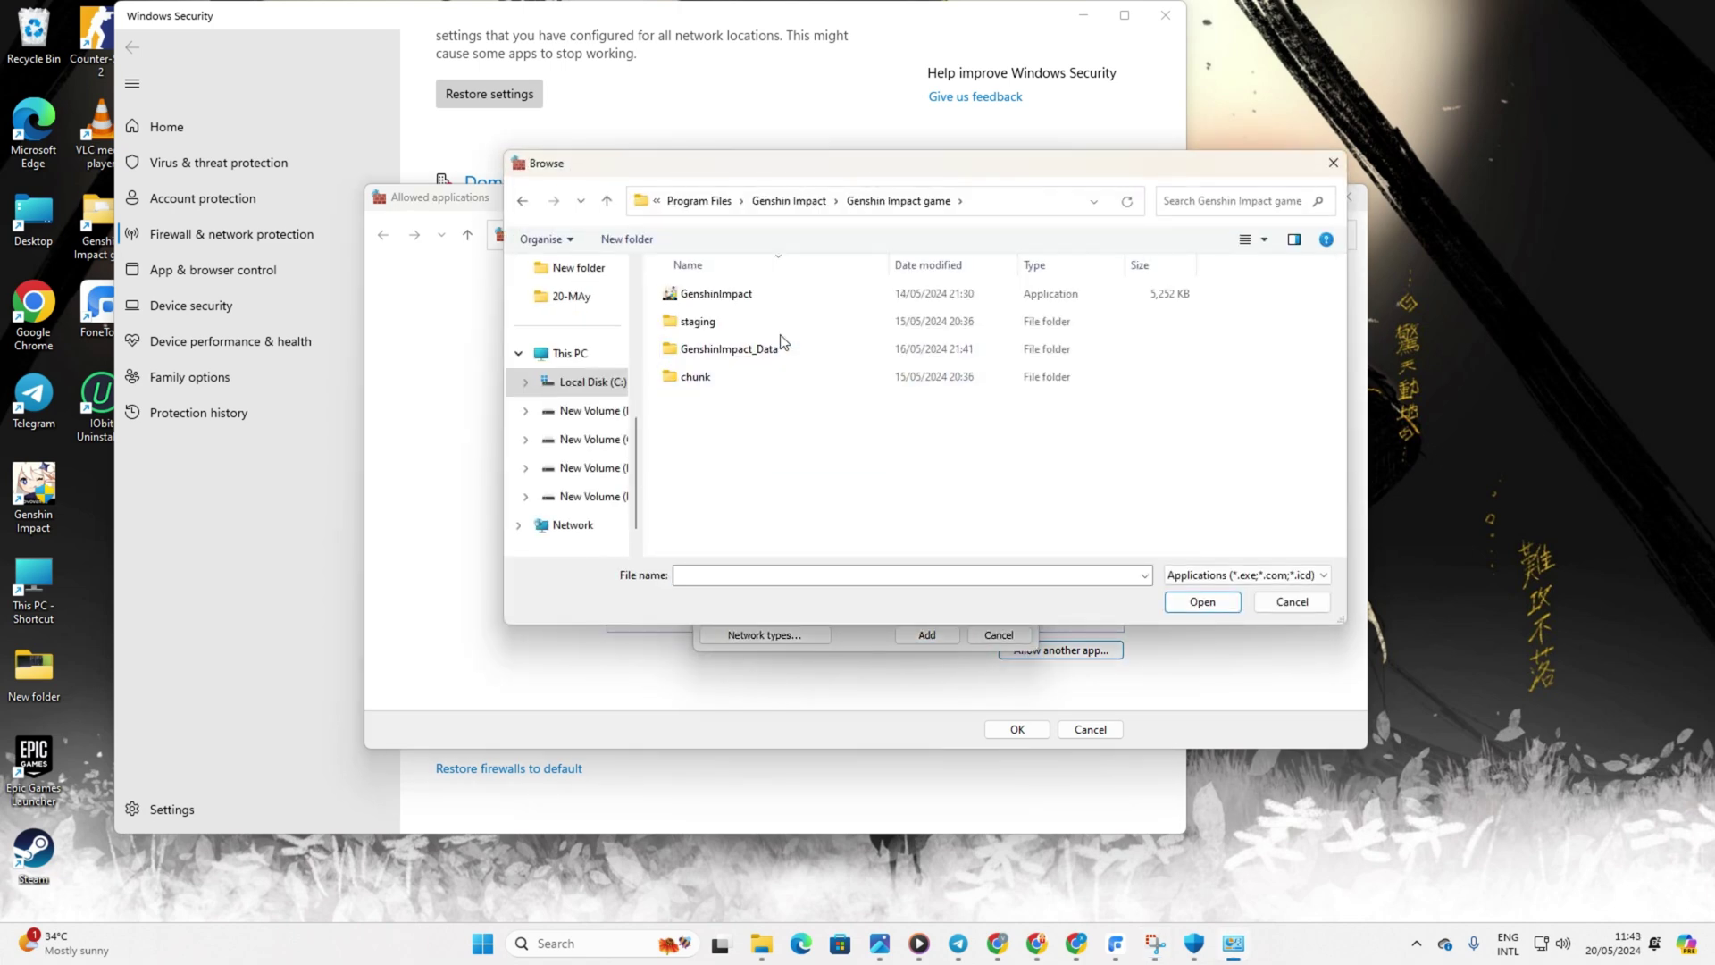
pyautogui.doubleClick(768, 349)
pyautogui.click(712, 378)
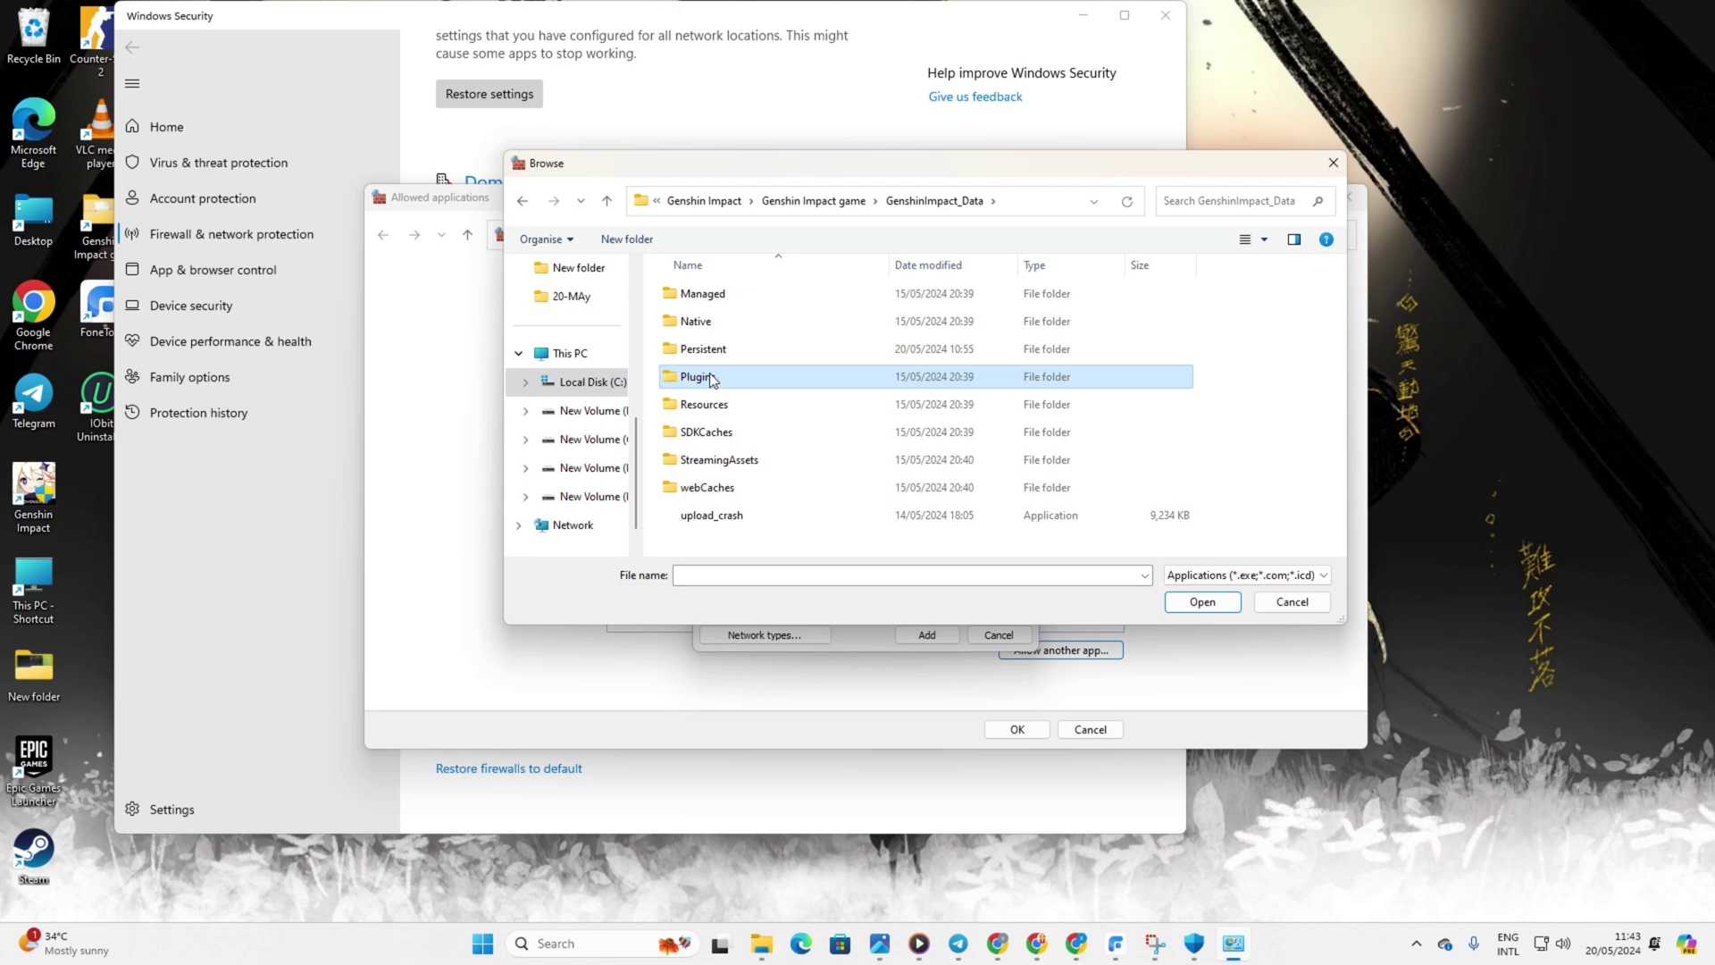
pyautogui.doubleClick(713, 378)
# Try adding ZFGameBrowser, dismiss the already-allowed error, and cancel the dialog
pyautogui.doubleClick(732, 354)
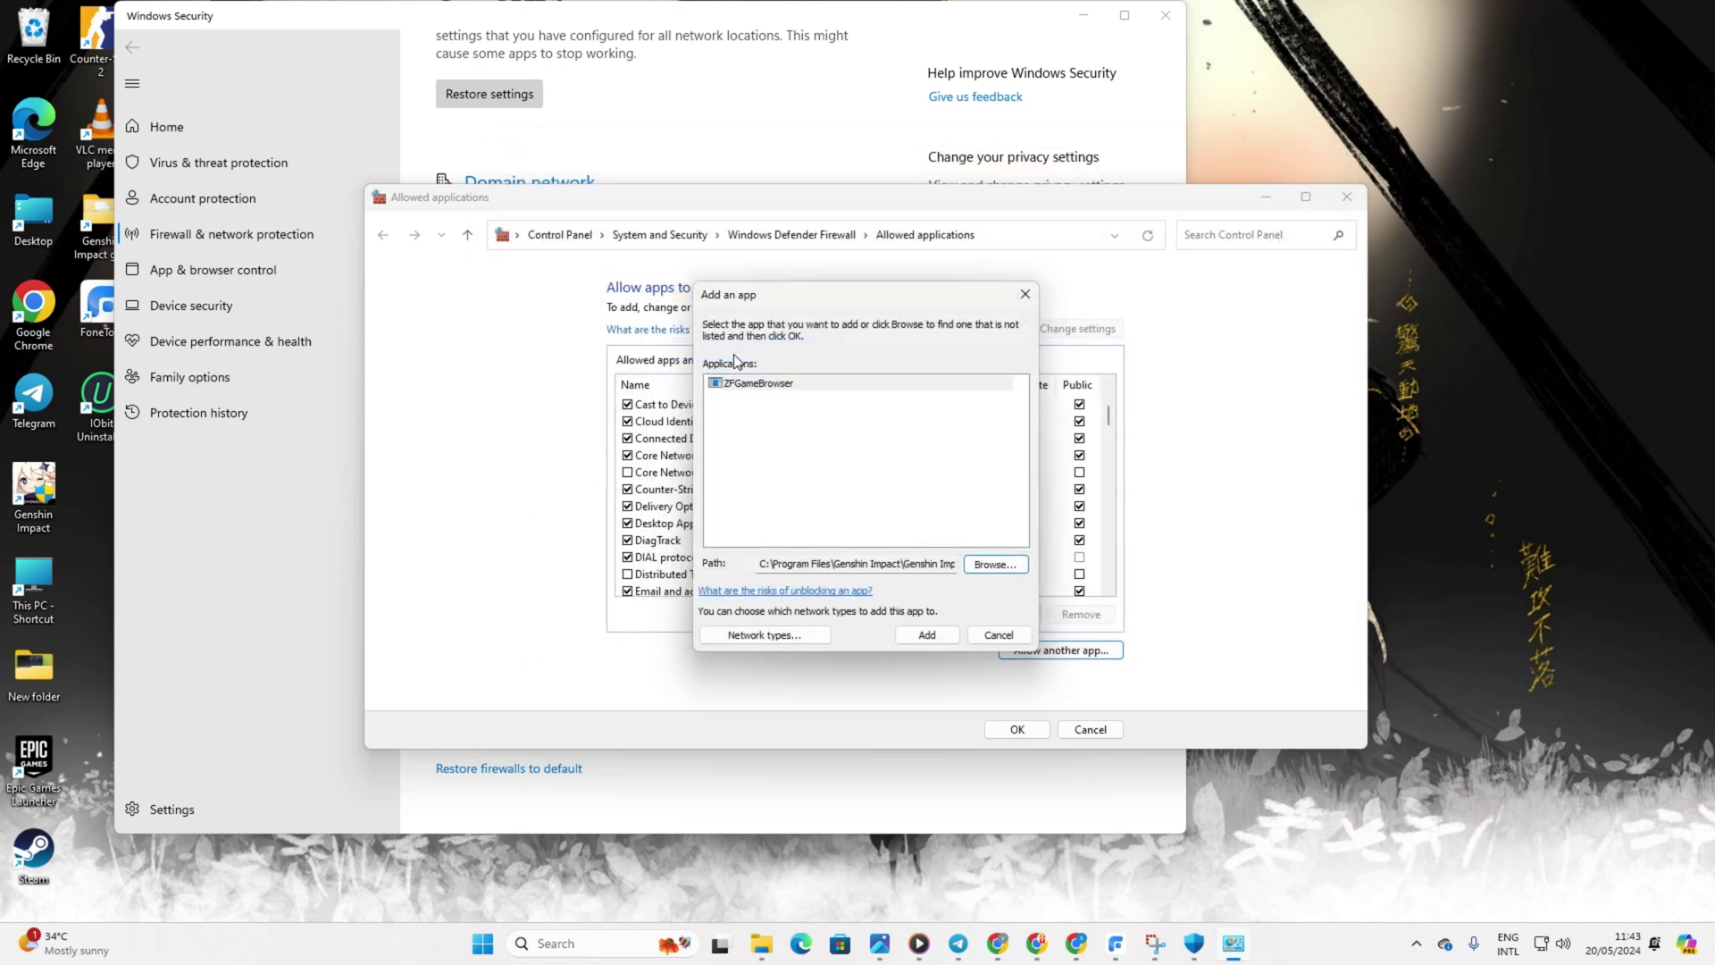
pyautogui.click(926, 638)
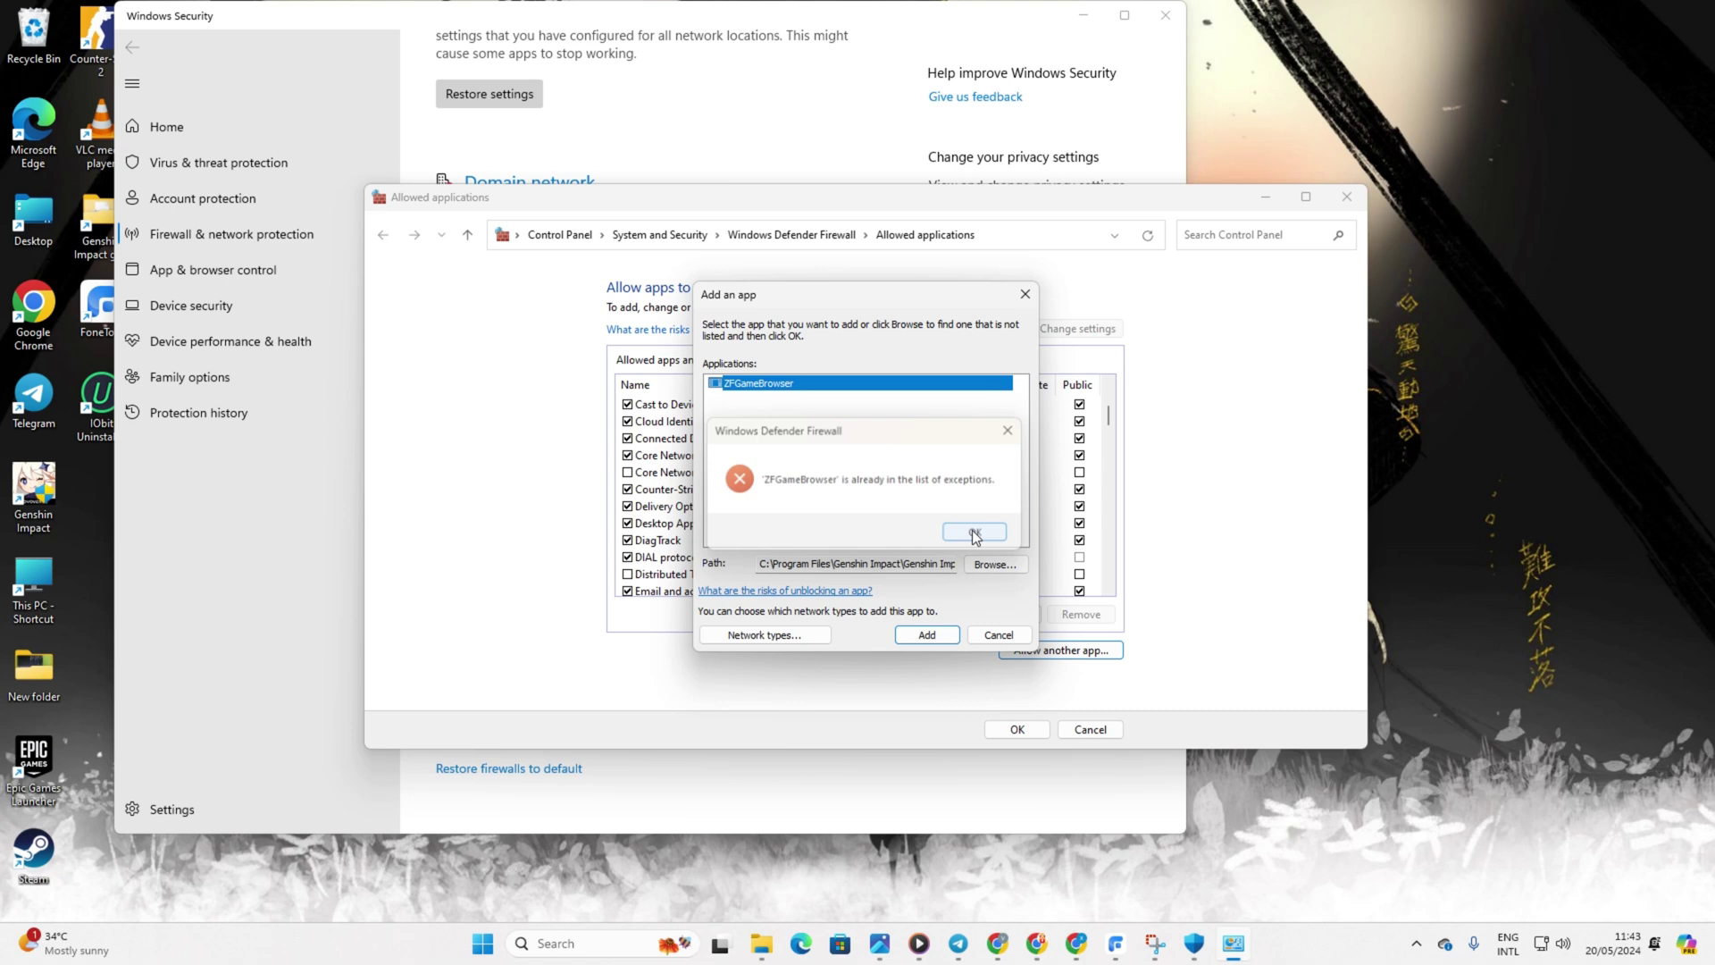
pyautogui.click(977, 532)
pyautogui.click(998, 635)
# Close the allowed-apps window, clear the power menu and Start, then launch Settings
pyautogui.click(1032, 728)
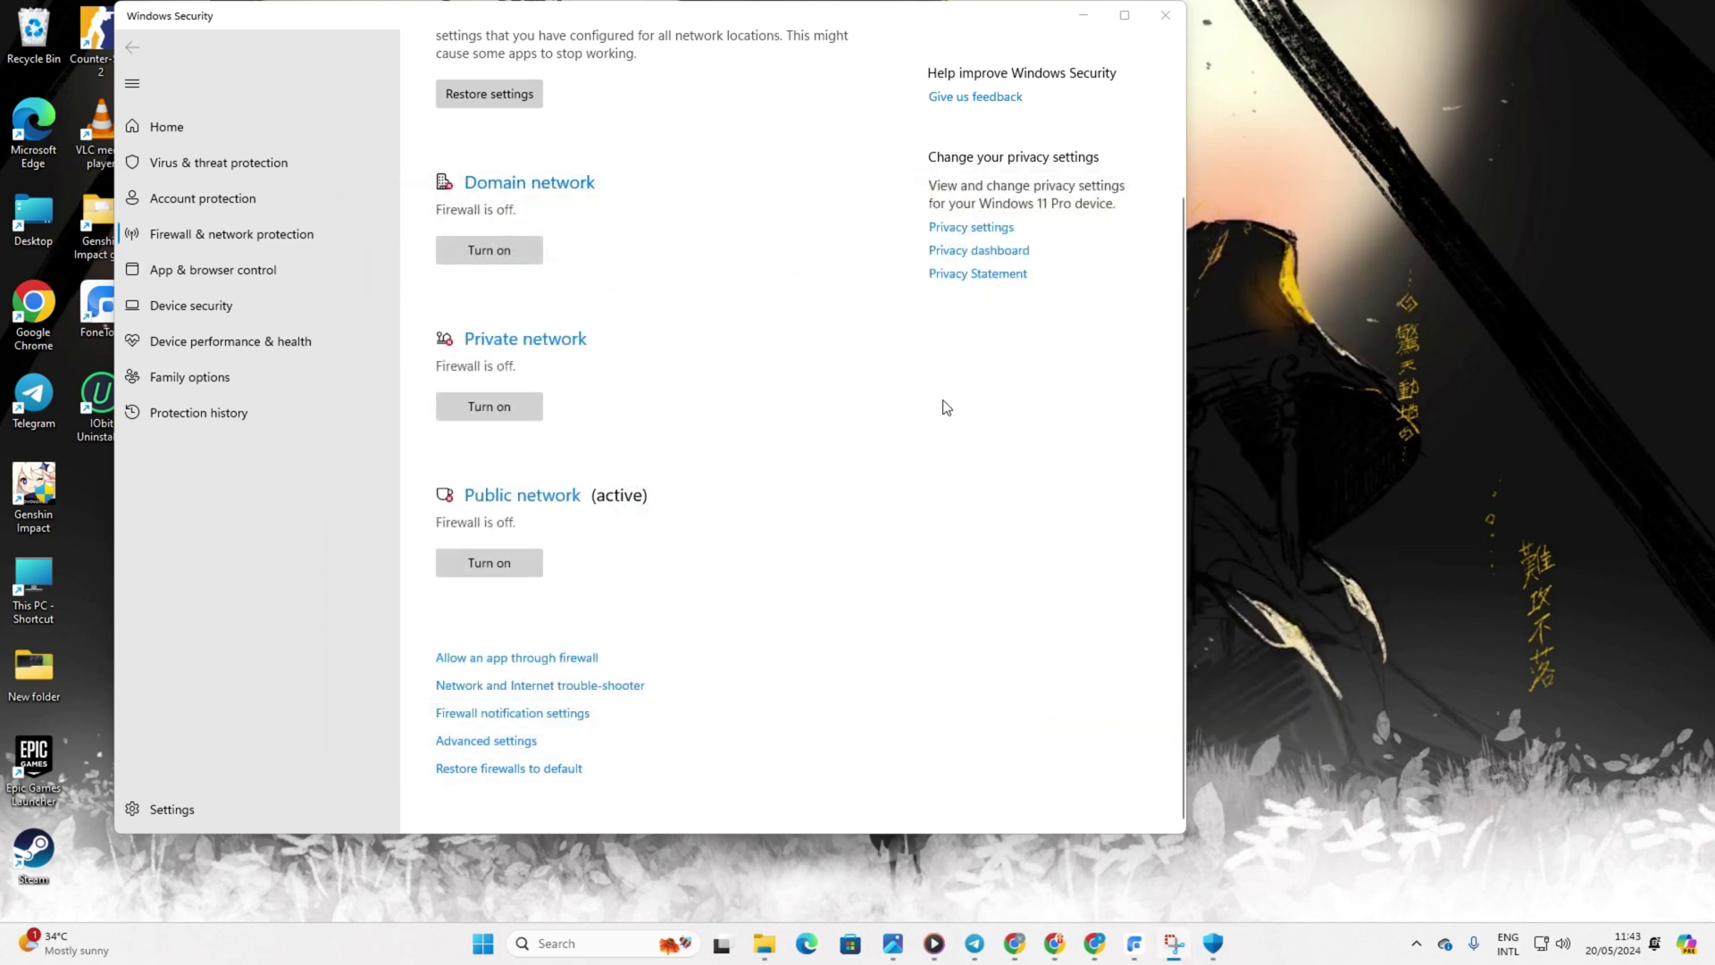
pyautogui.click(1166, 15)
pyautogui.press('super')
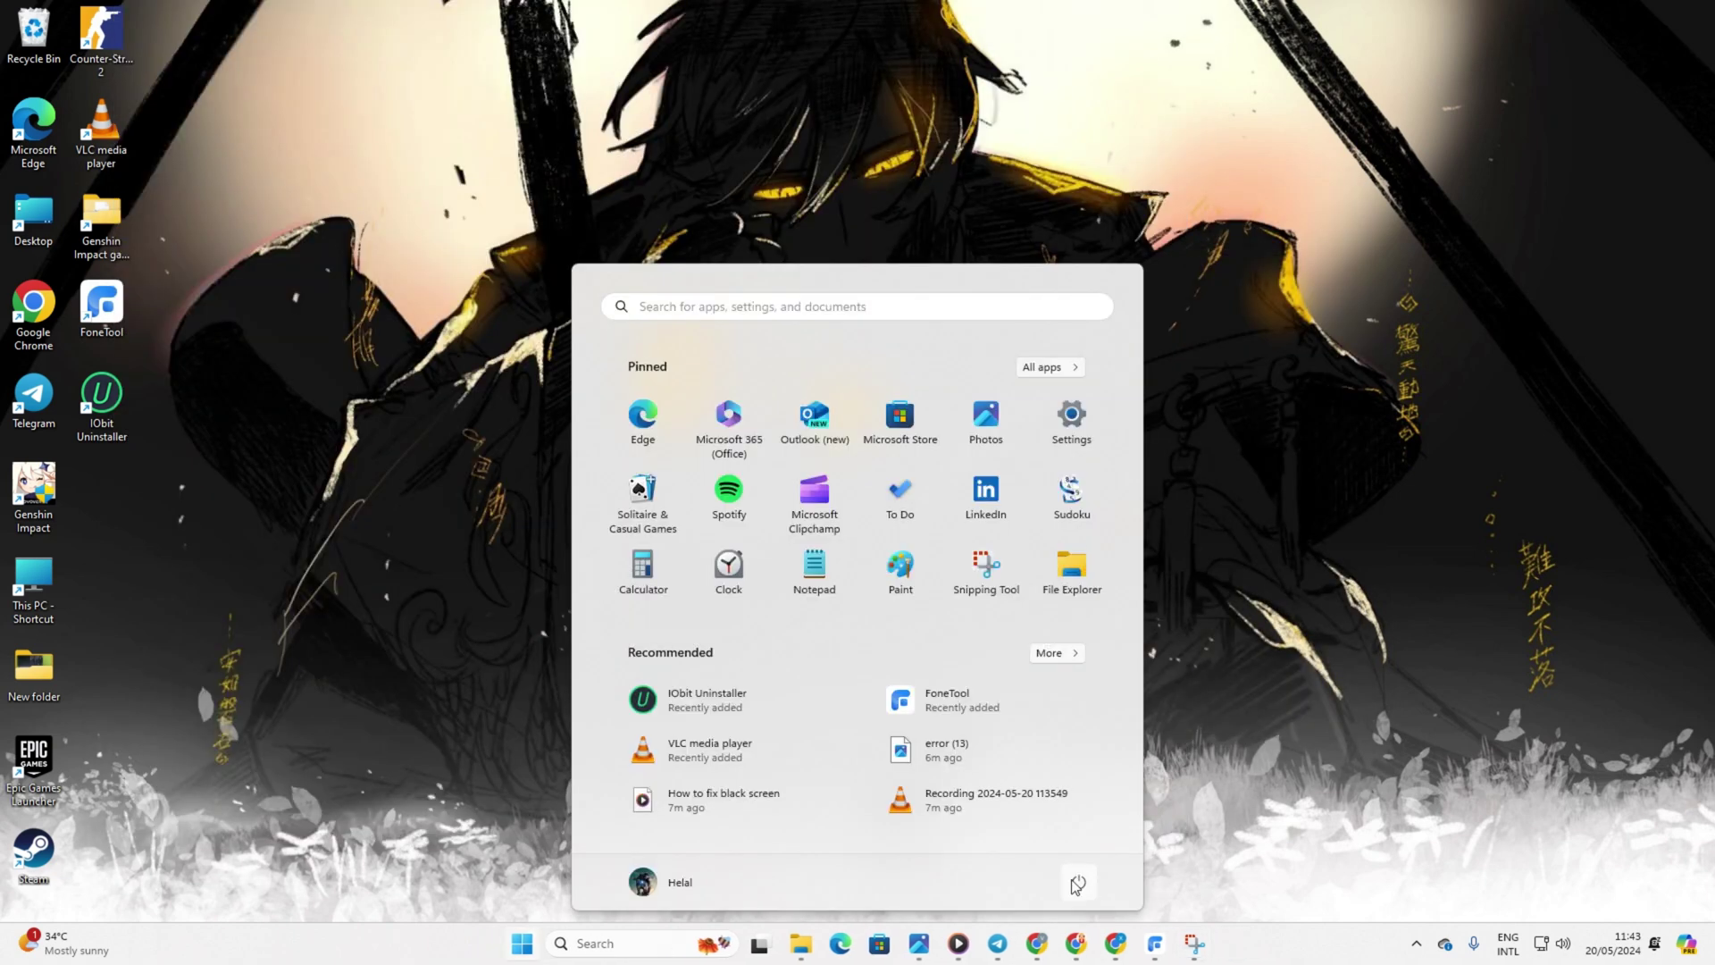
pyautogui.click(1078, 882)
pyautogui.click(1164, 861)
pyautogui.press('Escape')
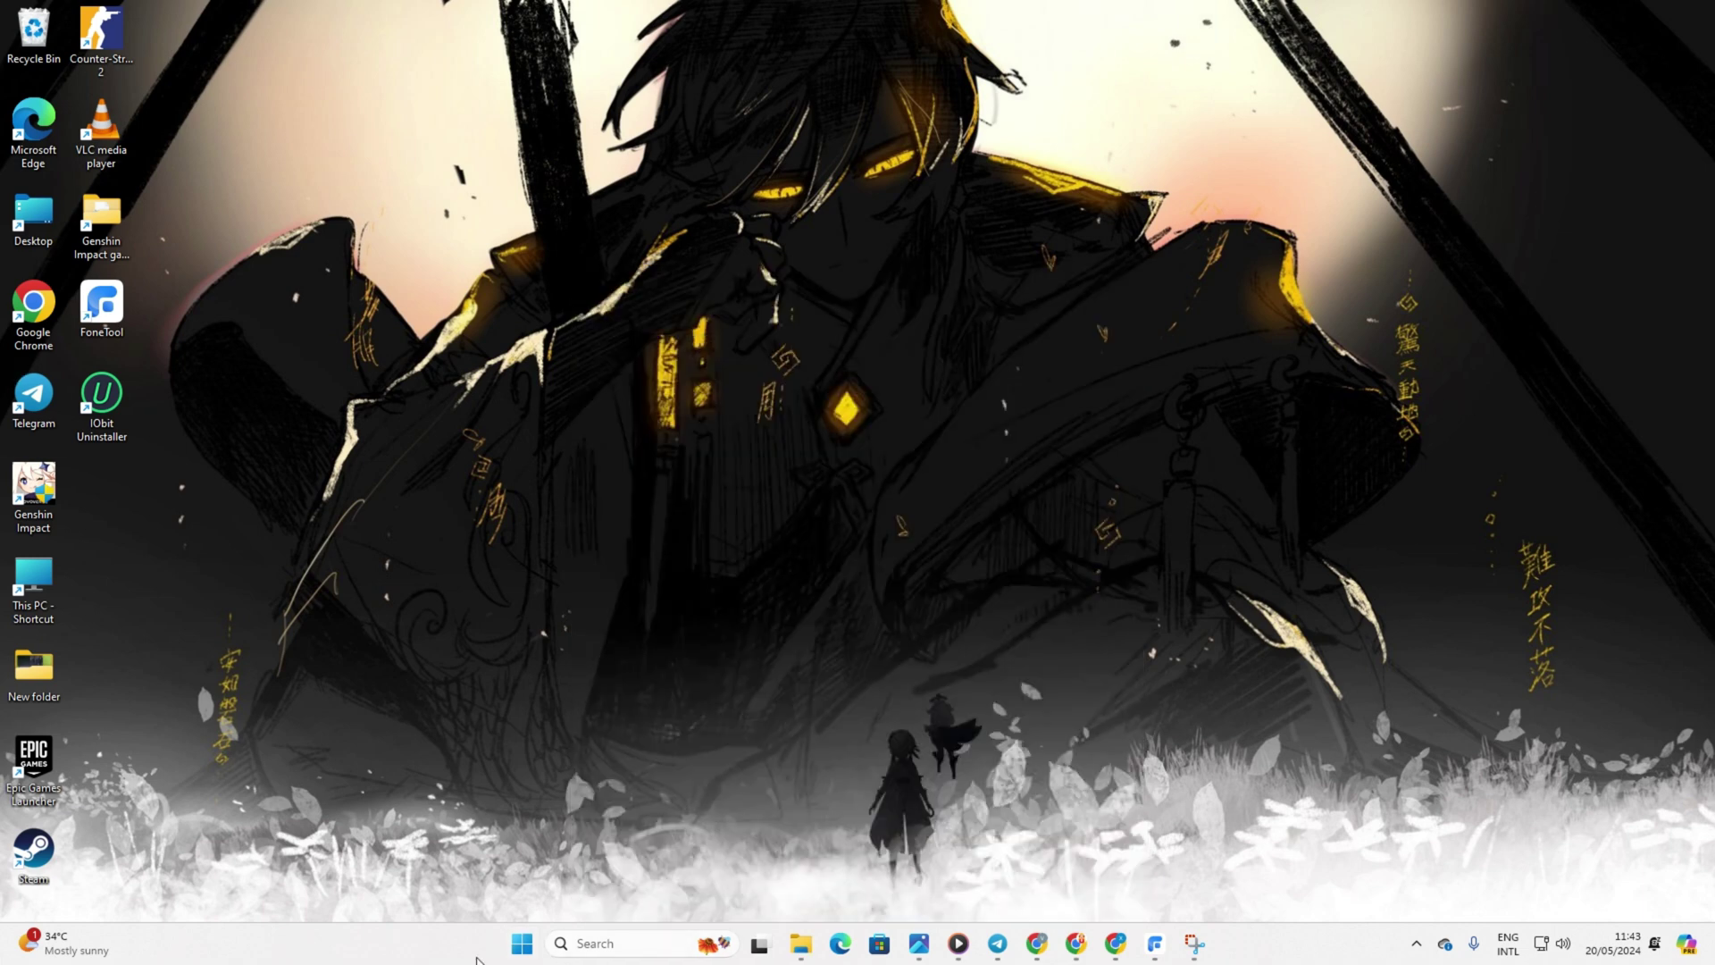
pyautogui.click(523, 944)
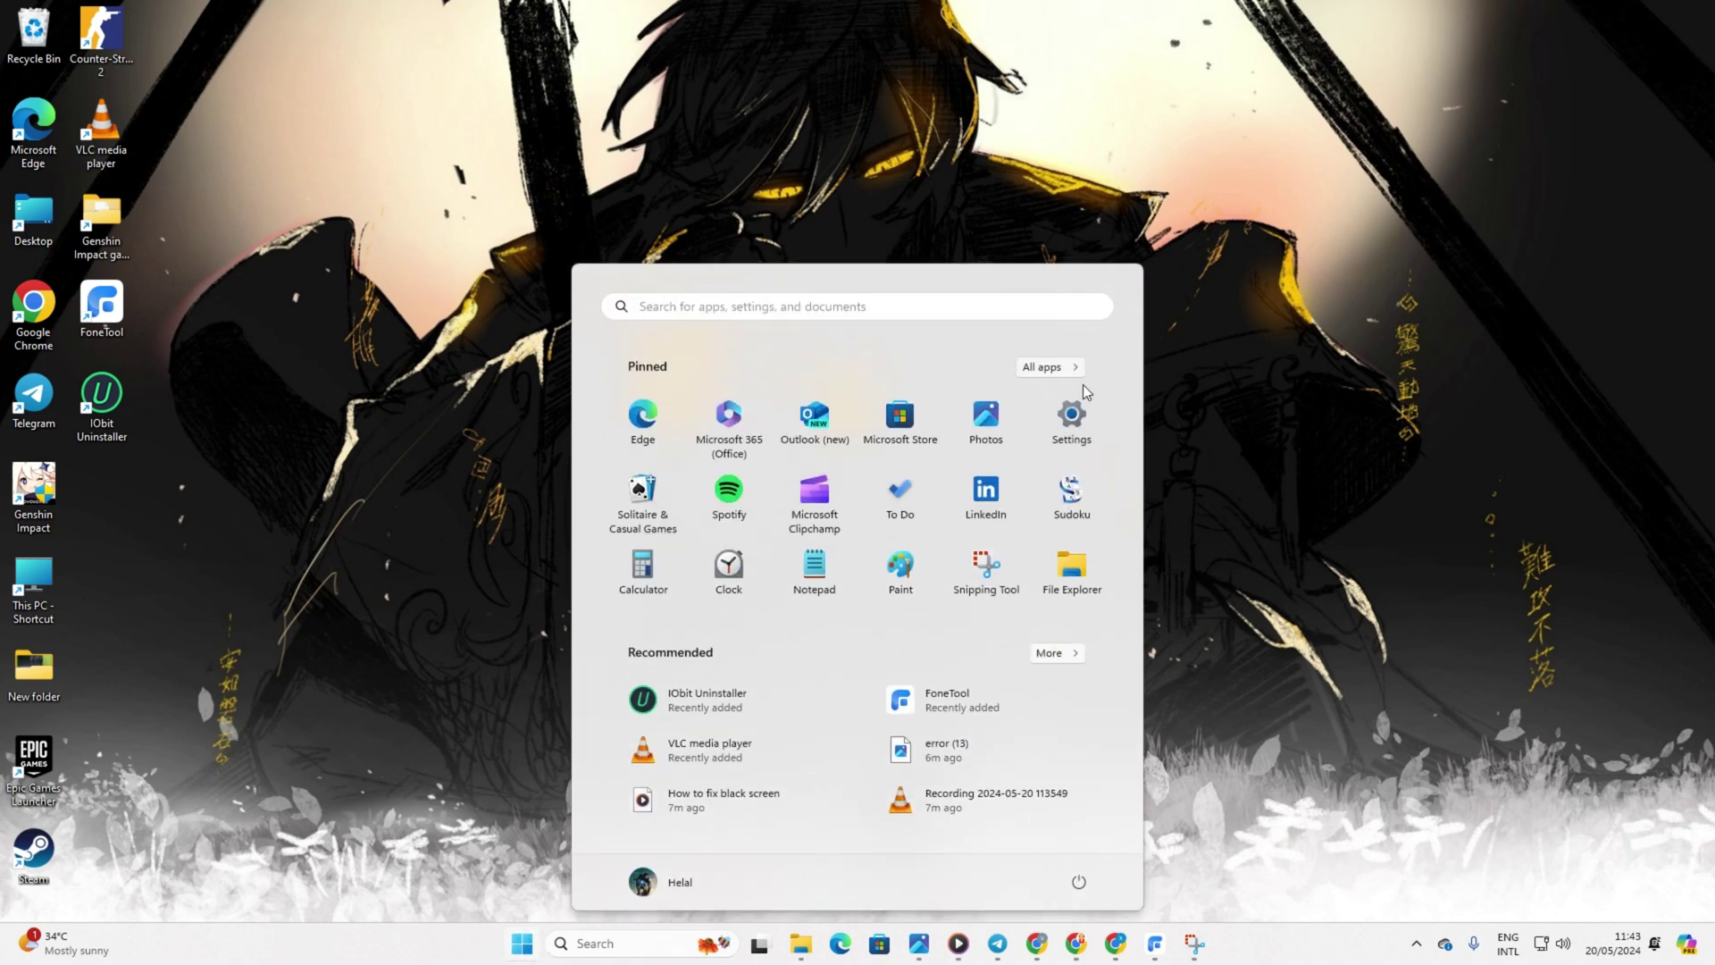
pyautogui.click(1077, 418)
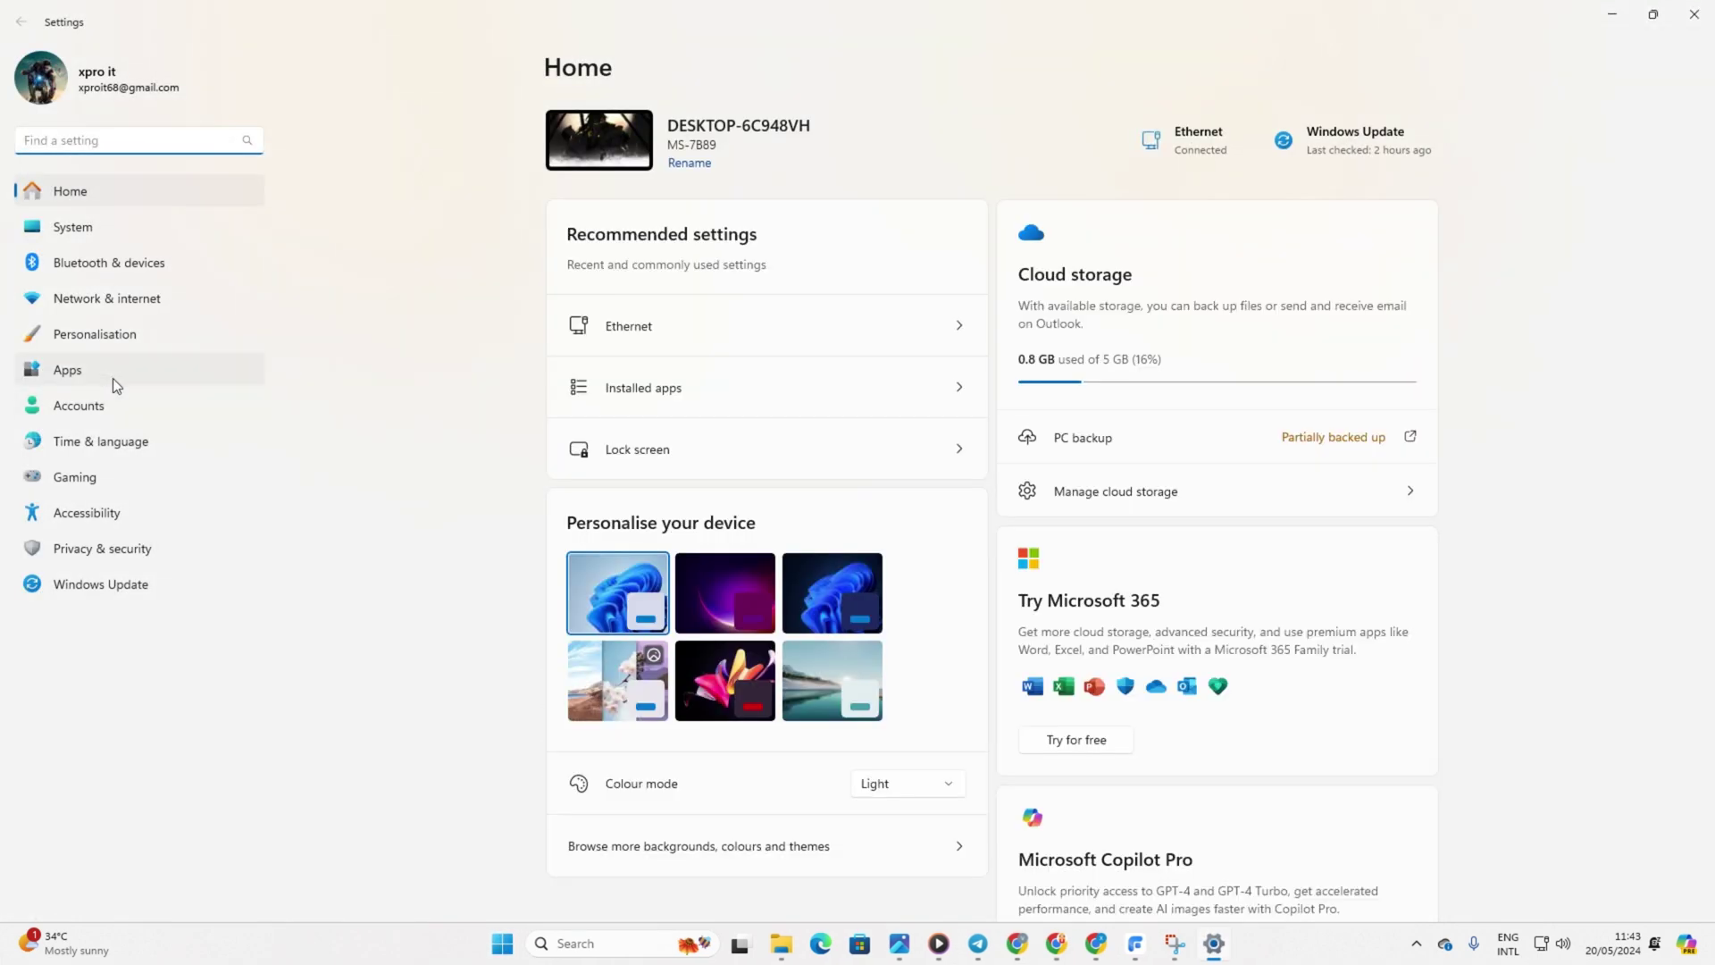
# Uninstall Genshin Impact from Apps > Installed apps, confirming the prompt, then close Settings
pyautogui.click(112, 375)
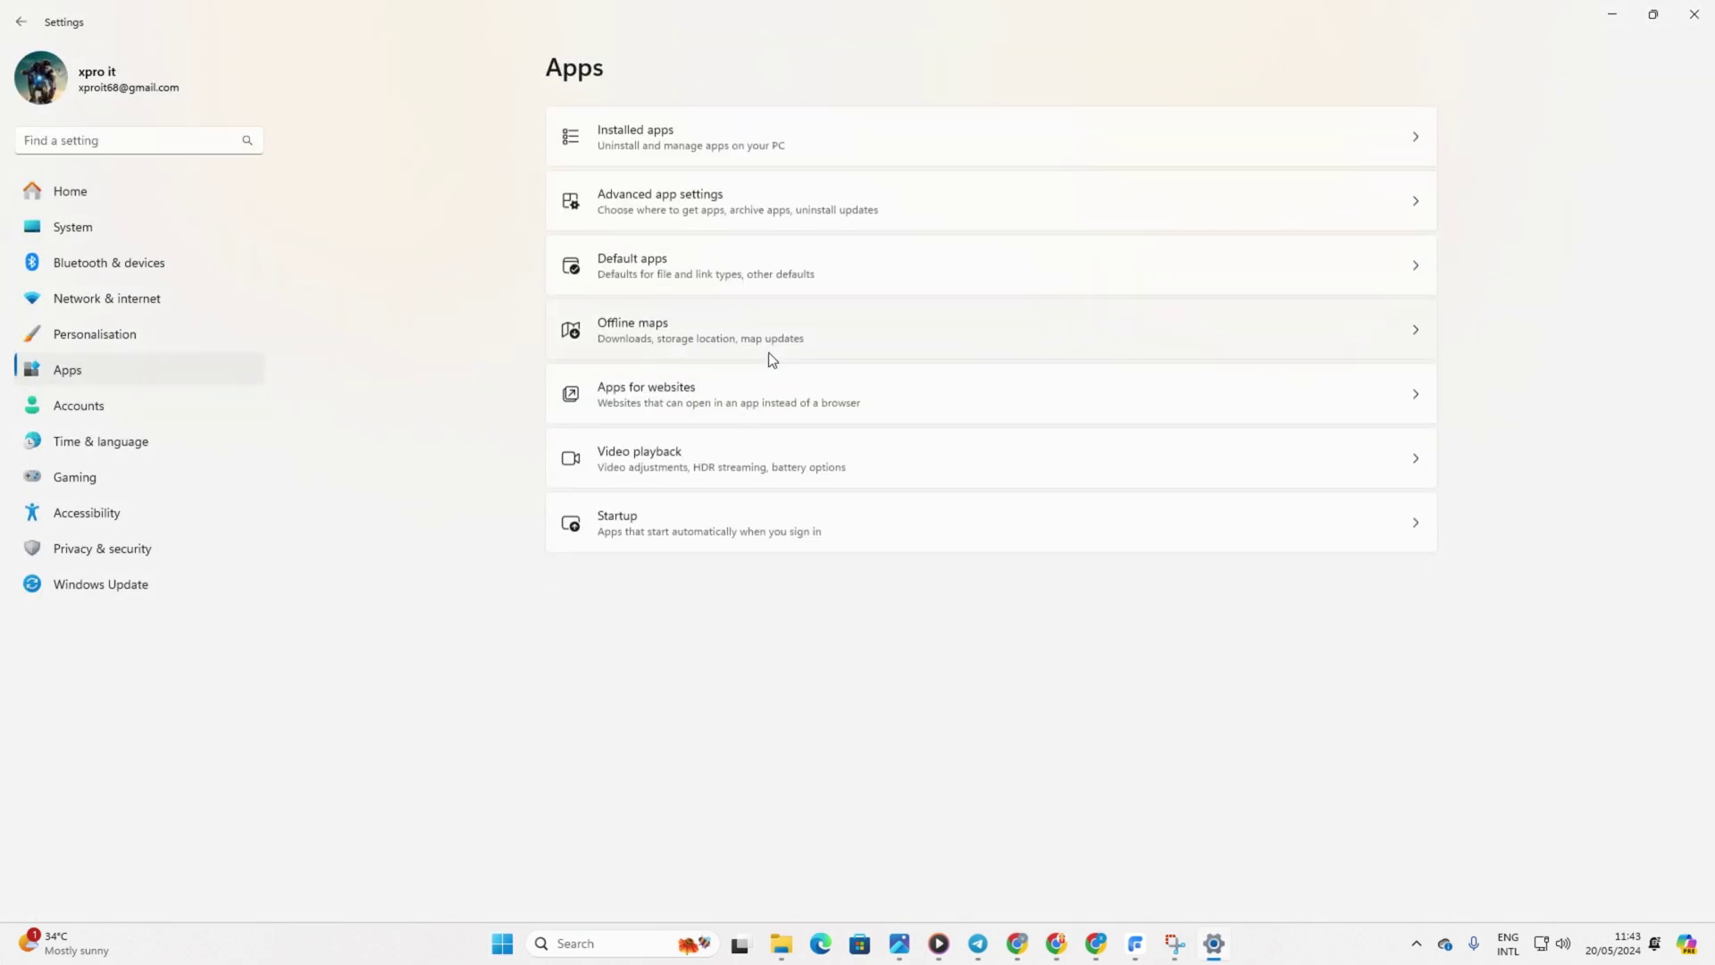
pyautogui.click(971, 150)
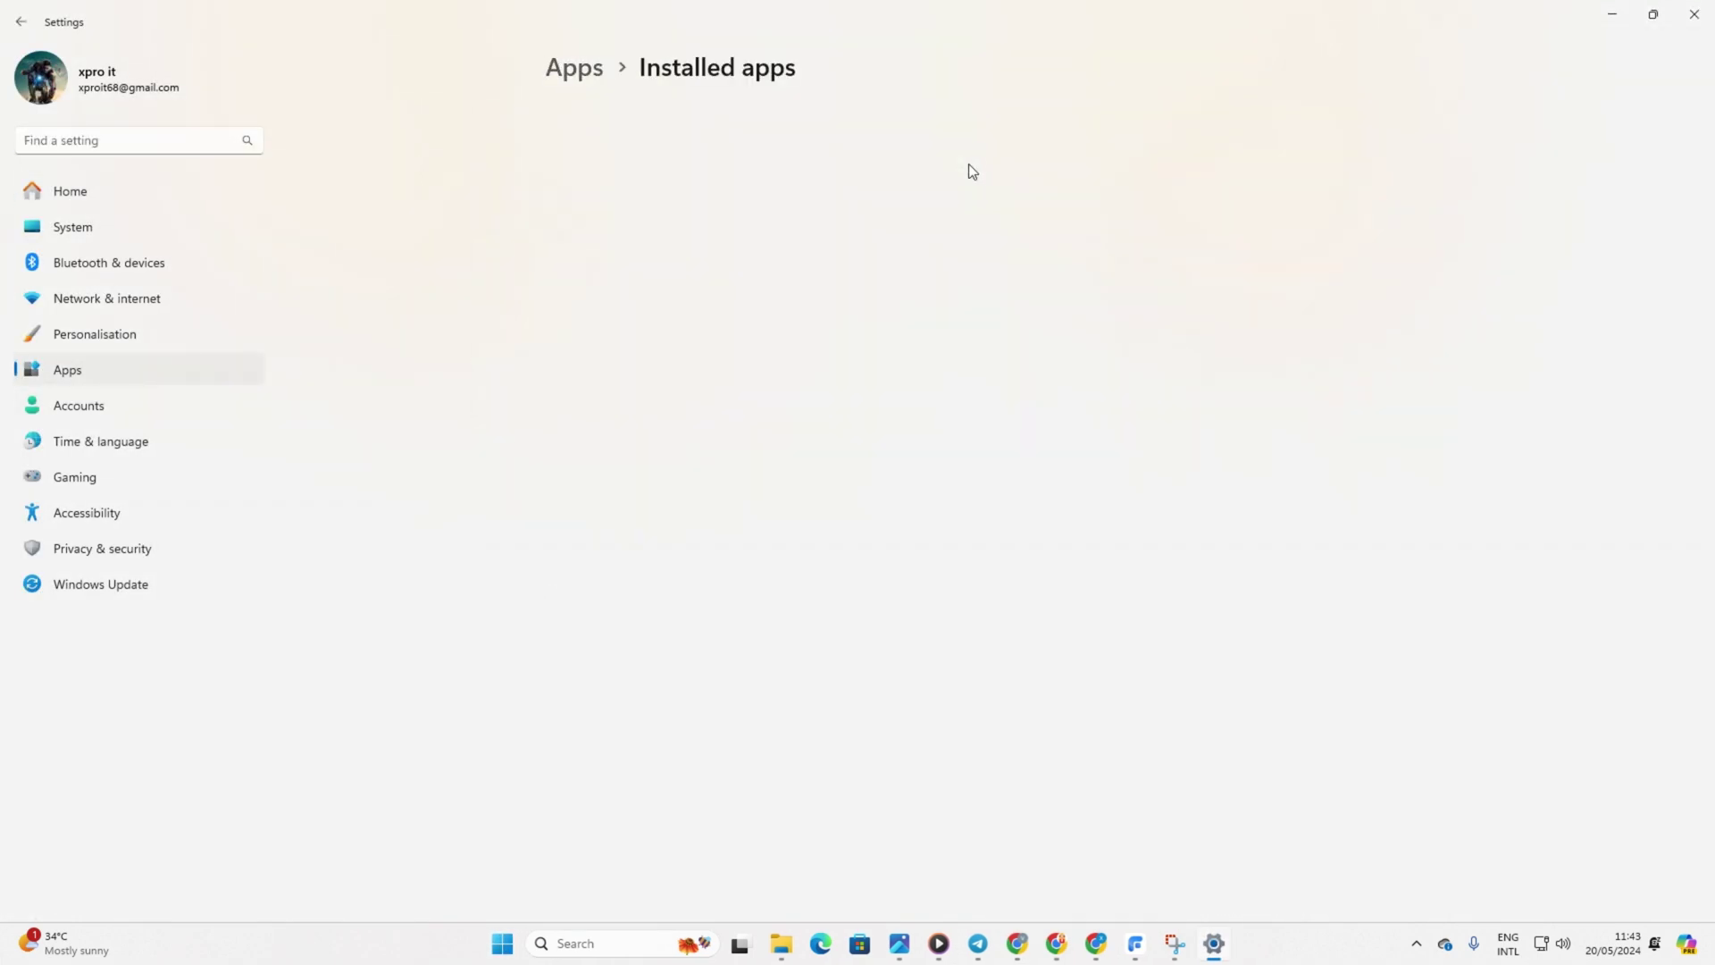
pyautogui.scroll(-8, 749, 433)
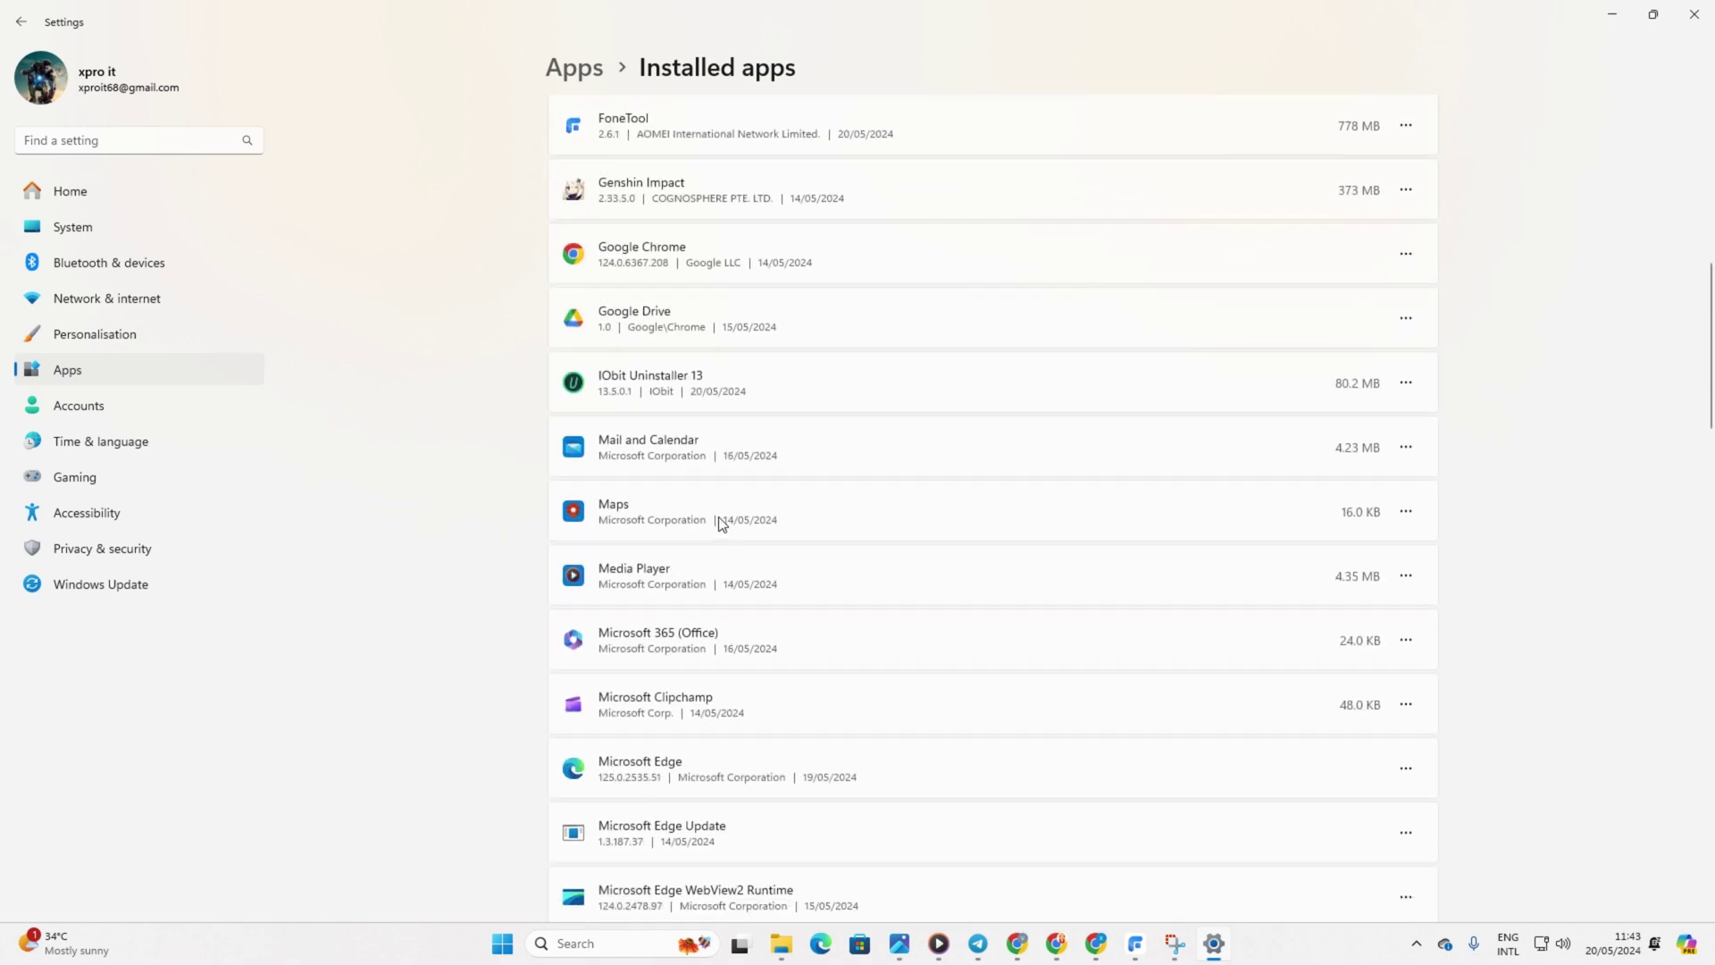
pyautogui.click(1408, 193)
pyautogui.click(1246, 267)
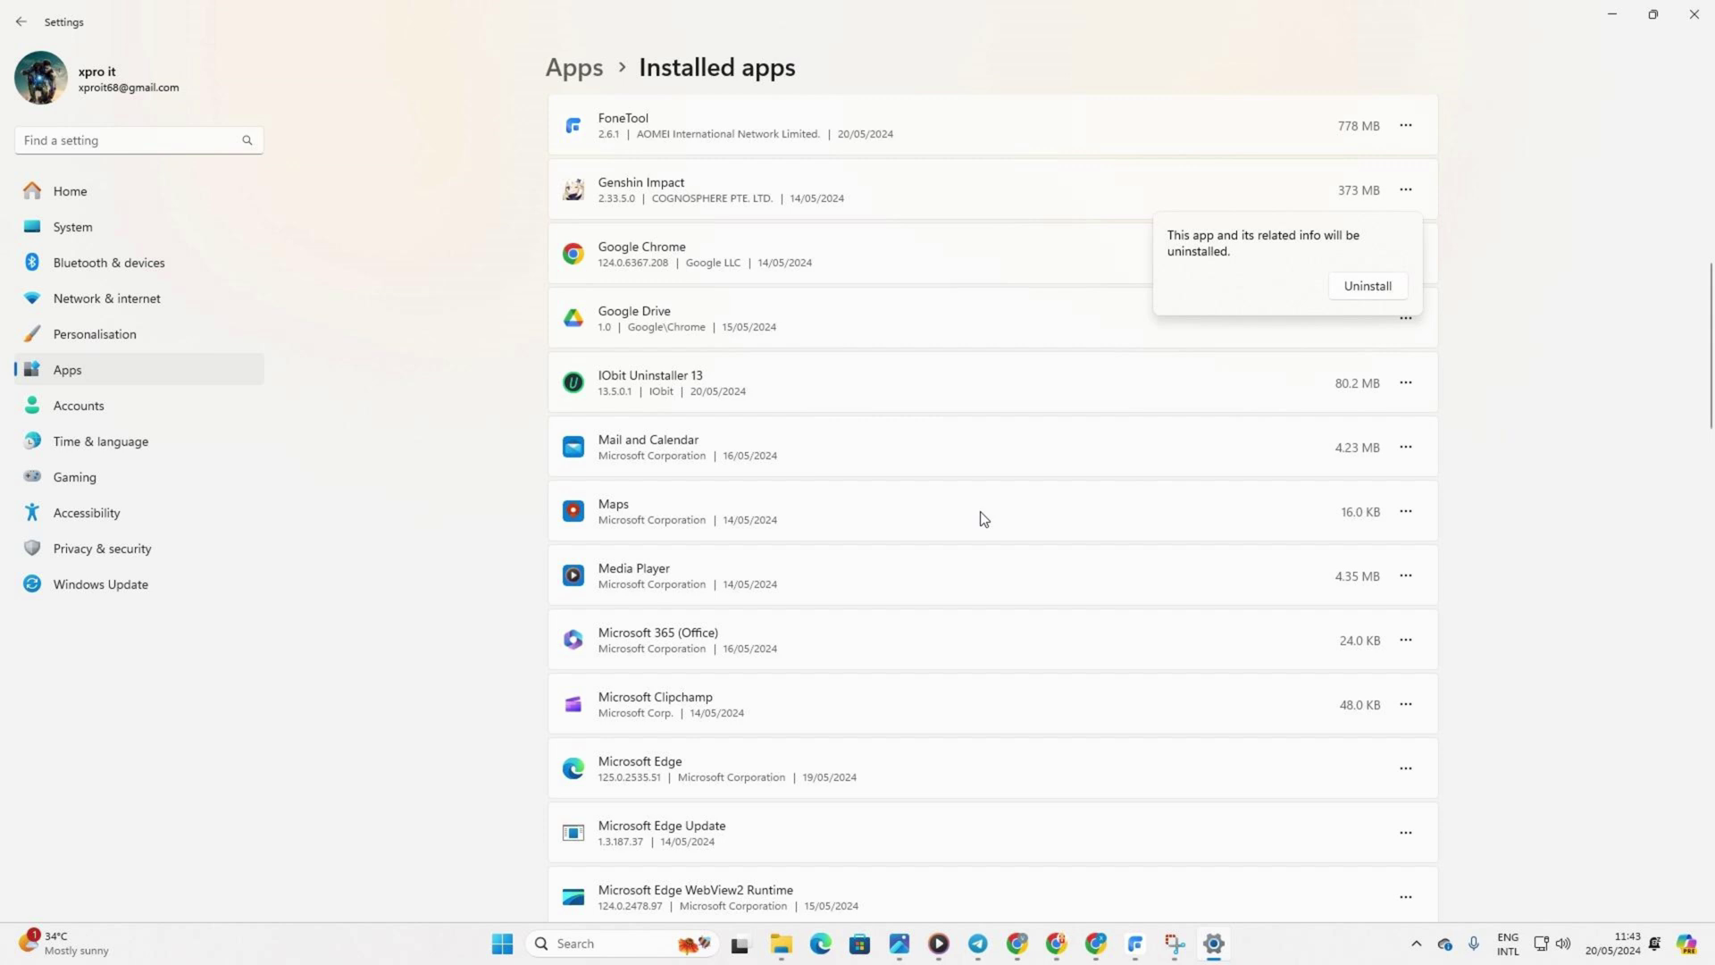
pyautogui.click(1354, 282)
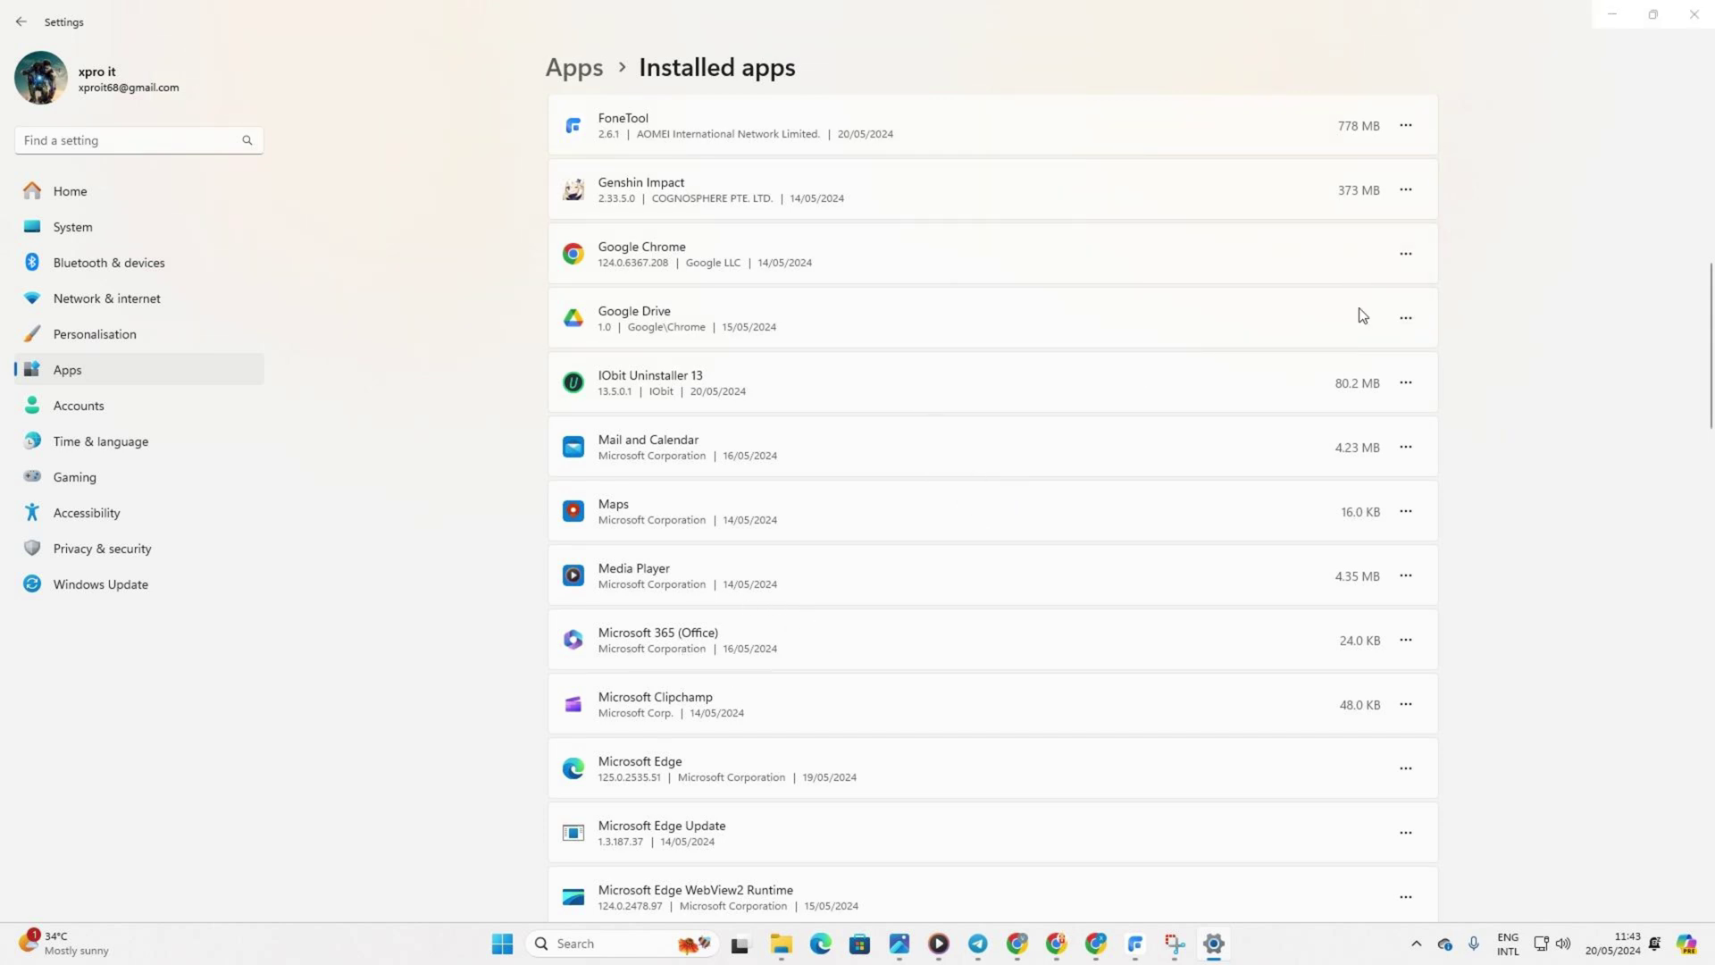
pyautogui.click(1698, 11)
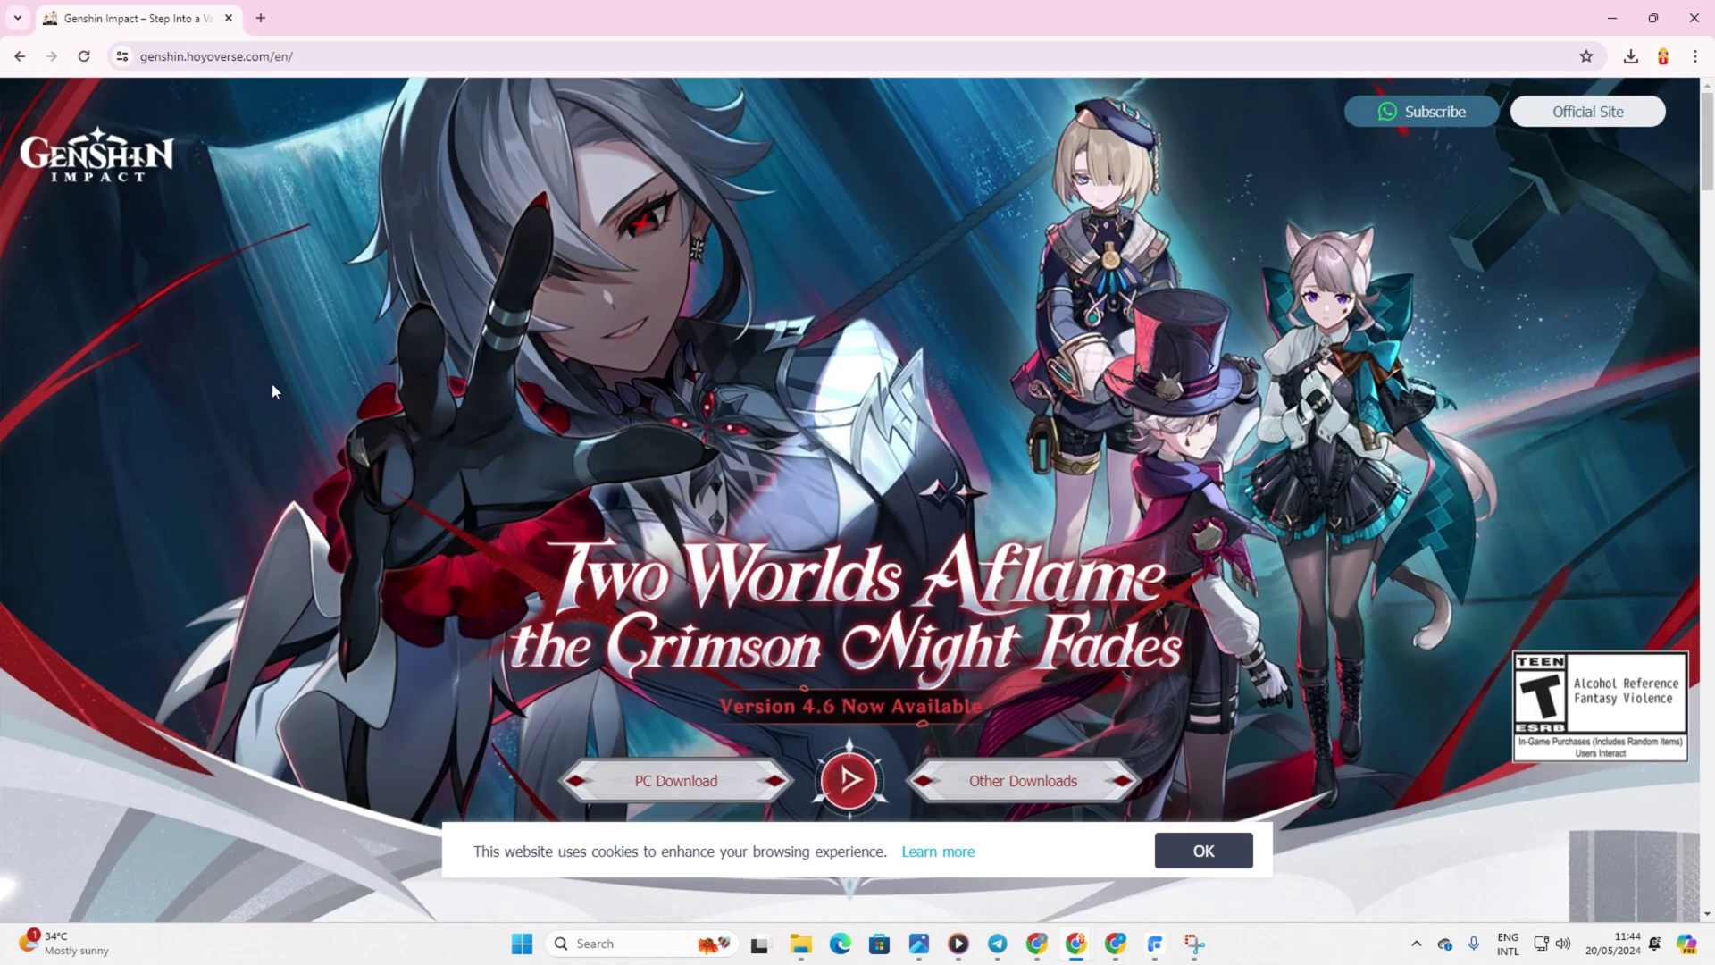
# Start the Genshin Impact PC Download and check it in Chrome's recent downloads
pyautogui.scroll(-4, 854, 481)
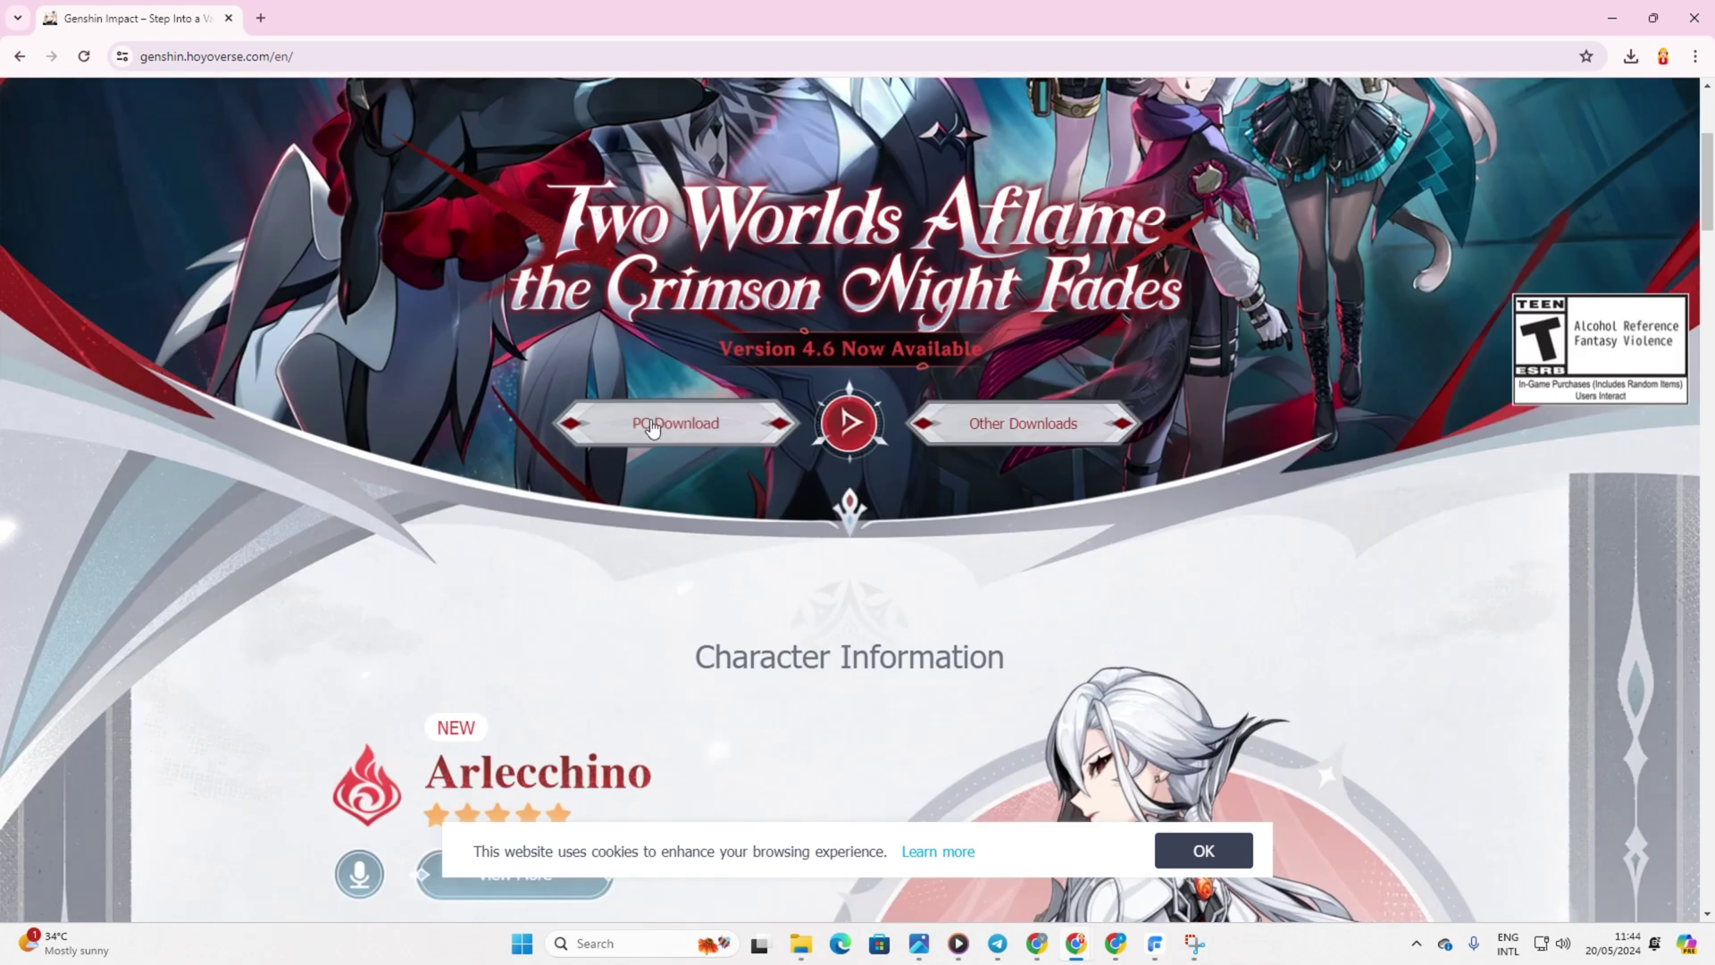
pyautogui.click(683, 430)
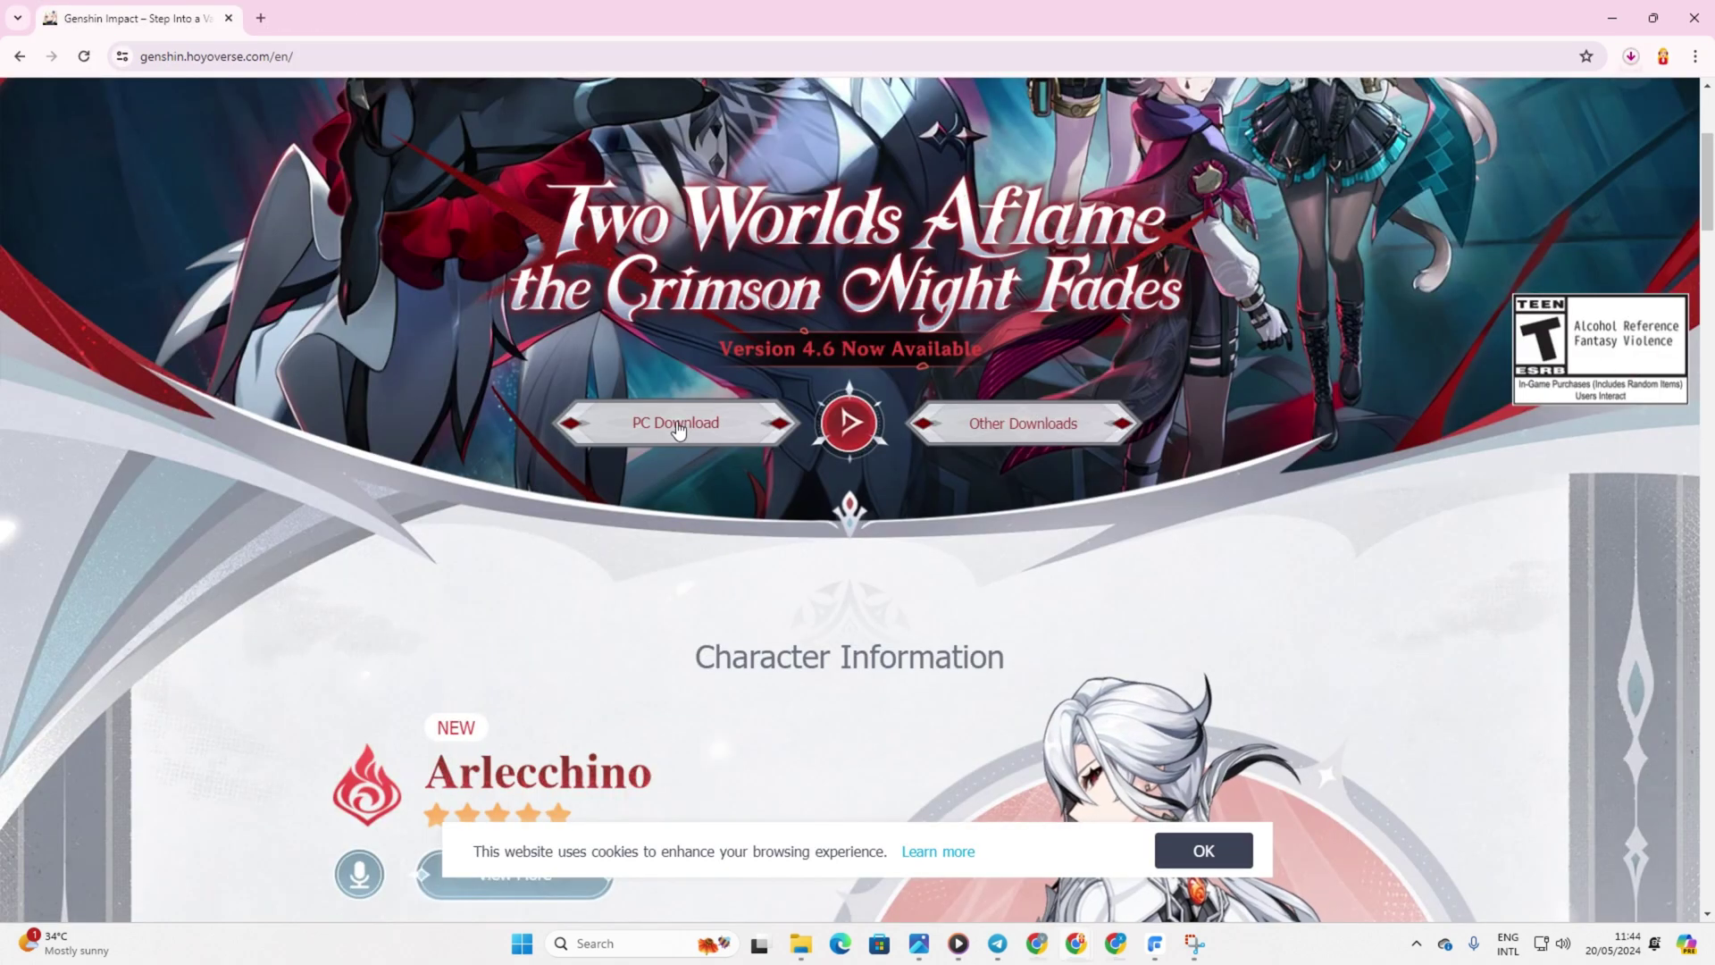
pyautogui.click(1630, 56)
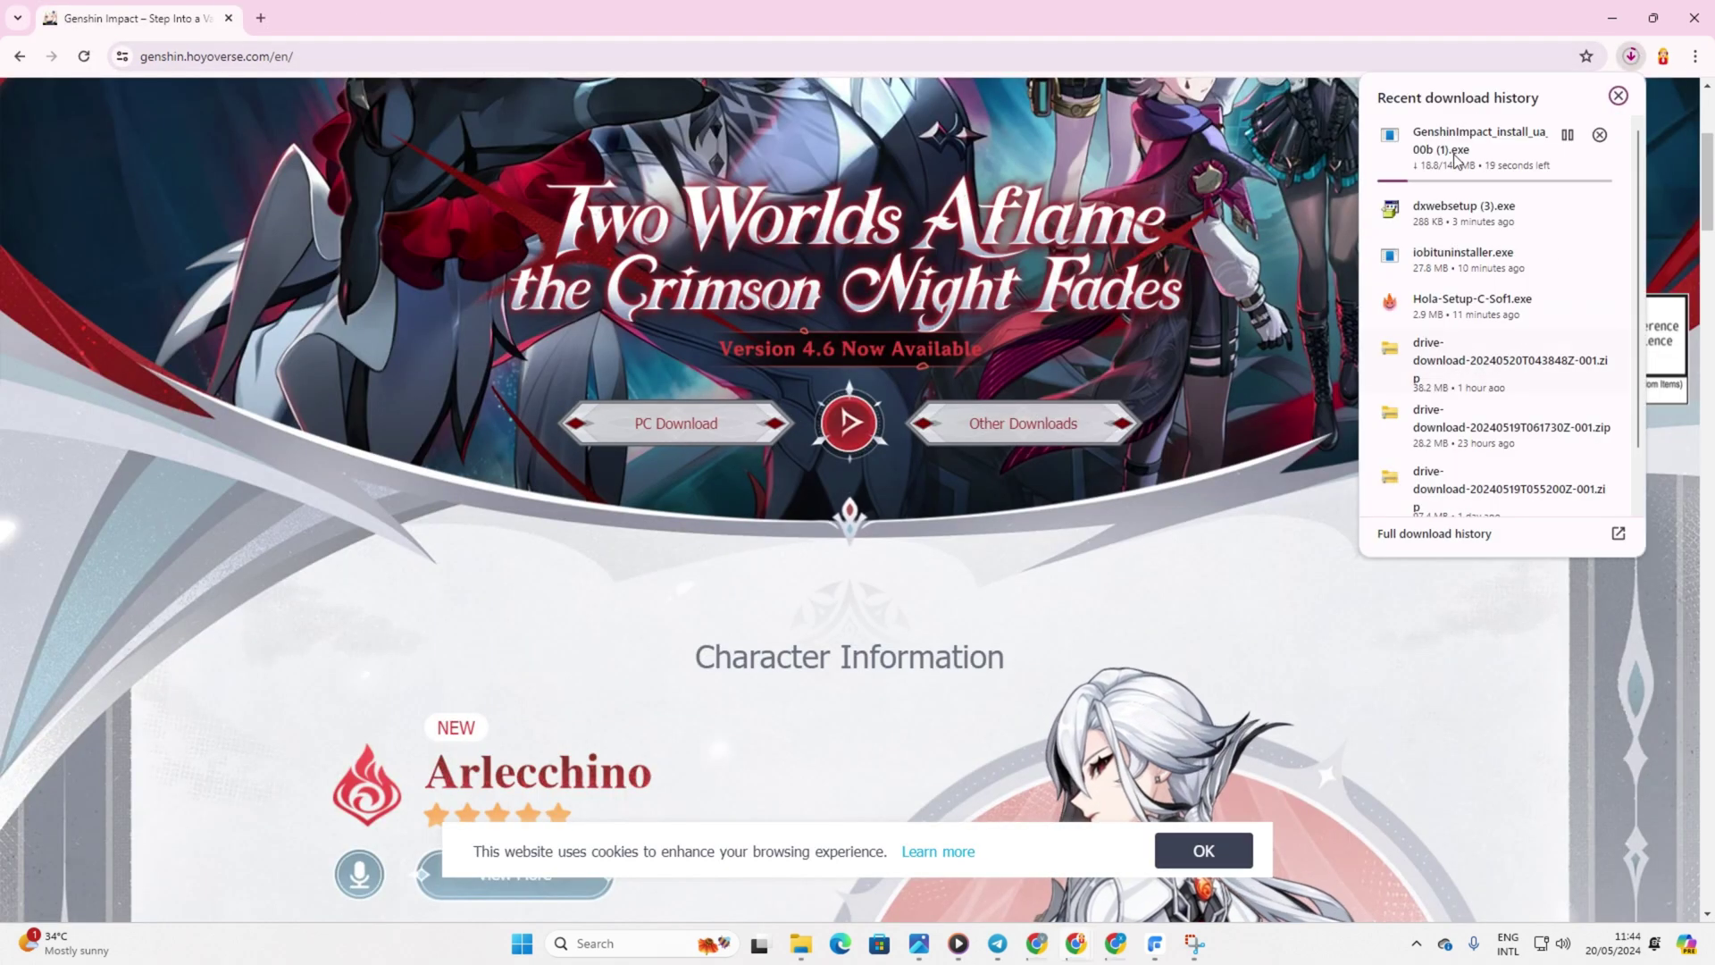